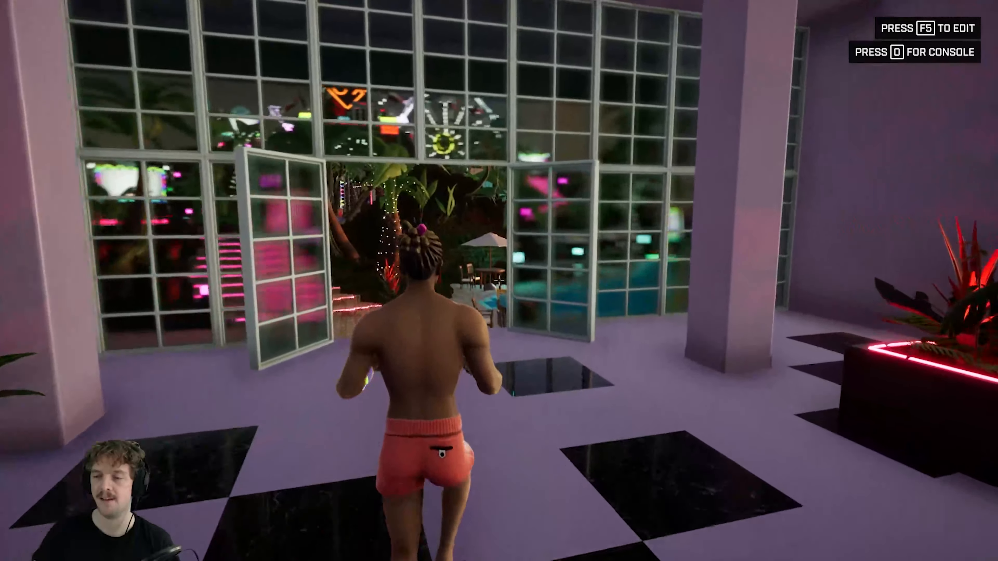
# Walk the character out of the hotel lobby and along the swimming pool to examine the outdoor area.
pyautogui.press('w')
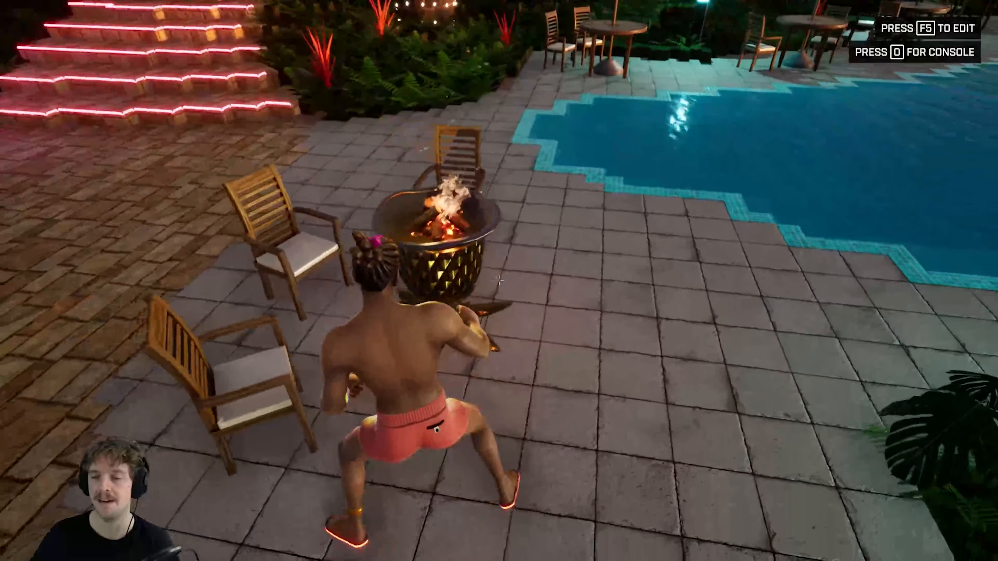
pyautogui.press('w')
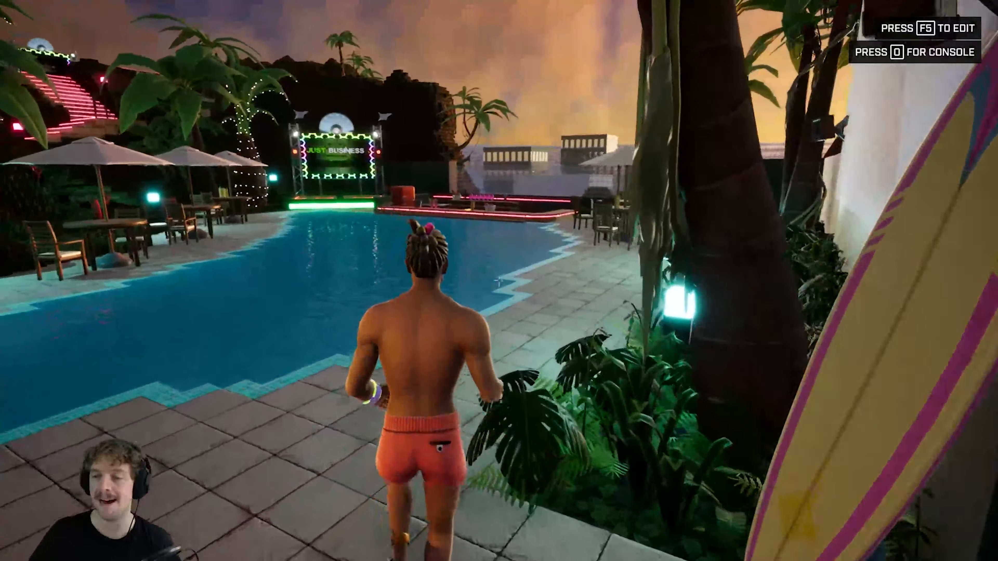
pyautogui.press('w')
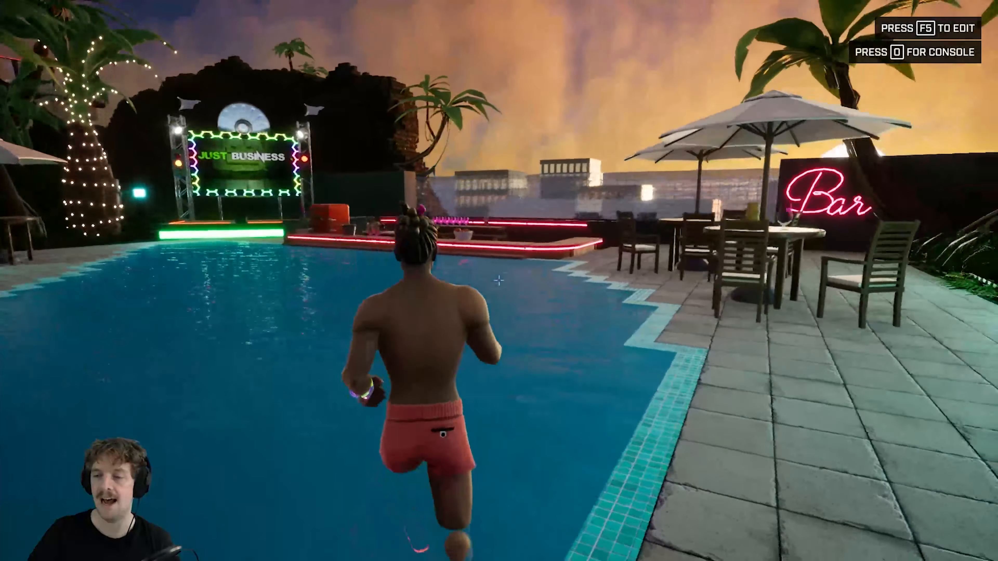
pyautogui.press('w')
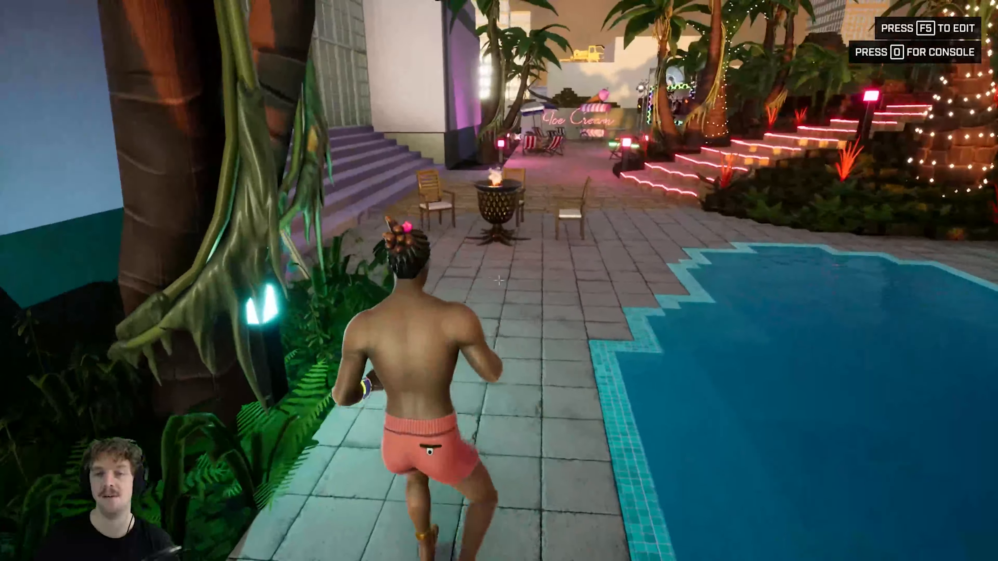
pyautogui.press('w')
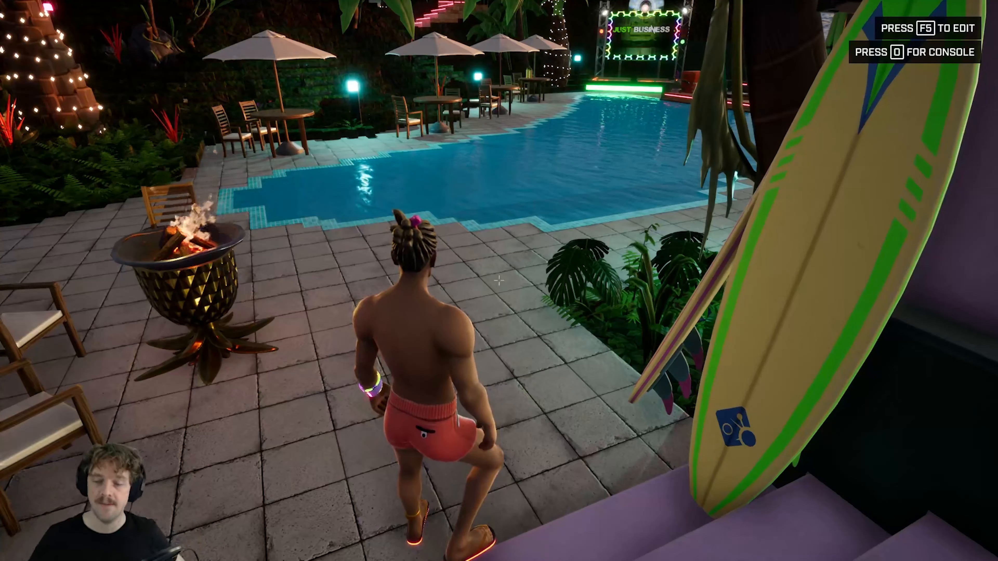
pyautogui.press('w')
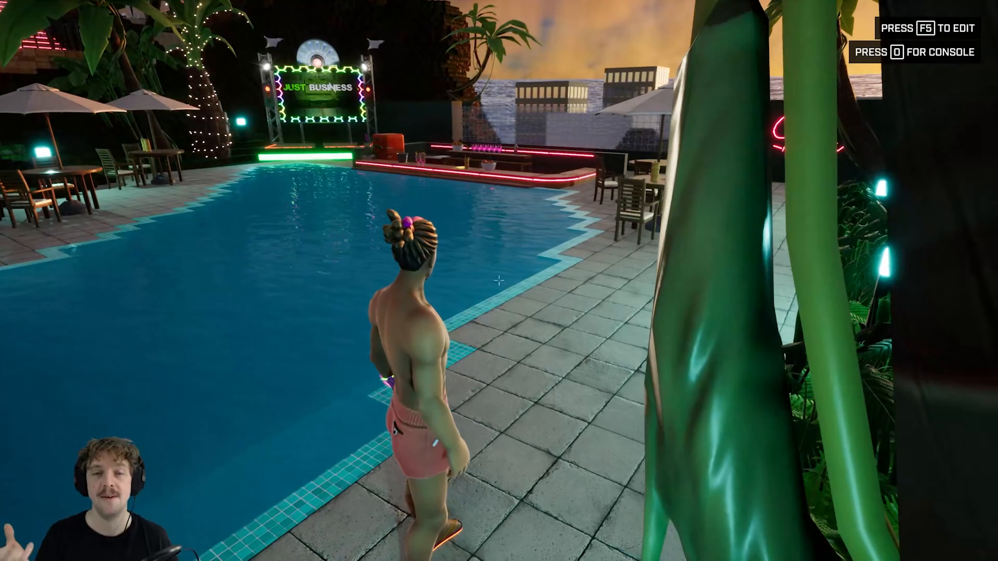
pyautogui.press('a')
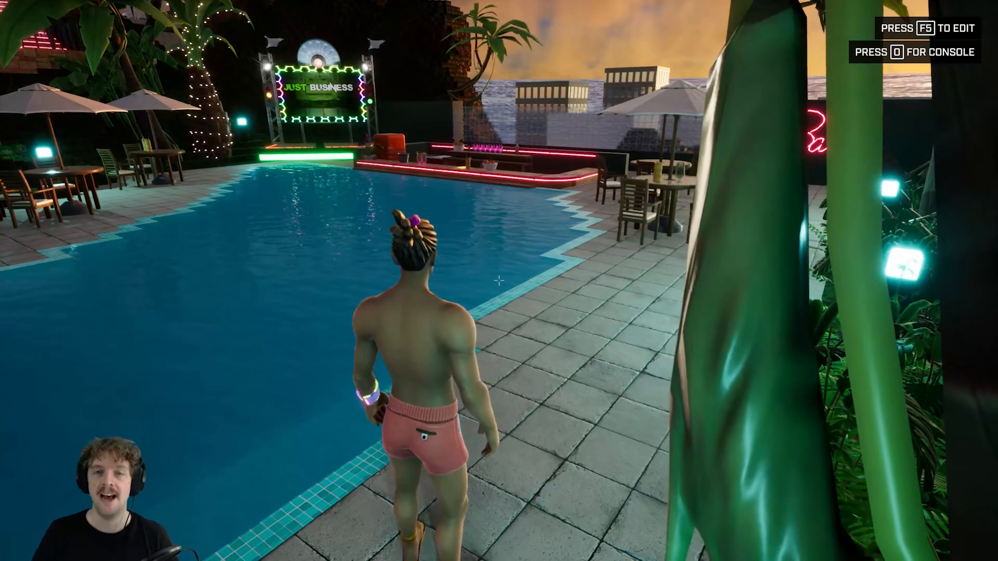
# Examine the fire pit, the surfboards and the purple steps in front of the hotel entrance.
pyautogui.press('w')
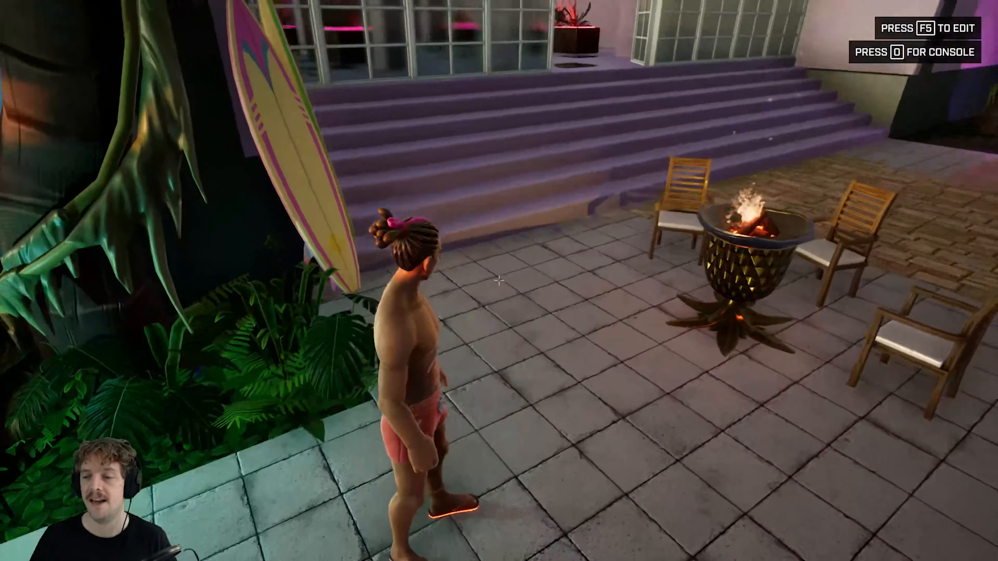
pyautogui.press('w')
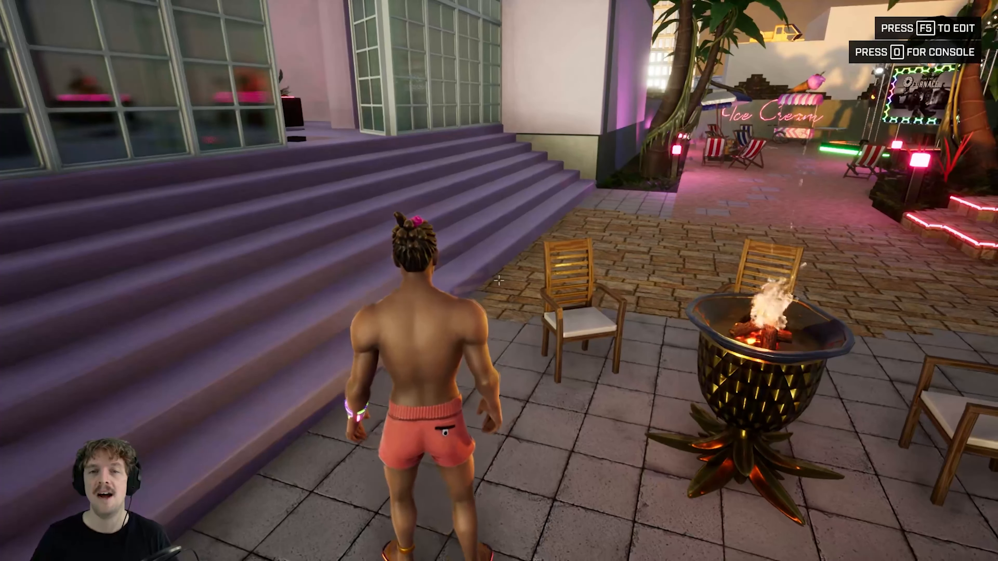
pyautogui.press('s')
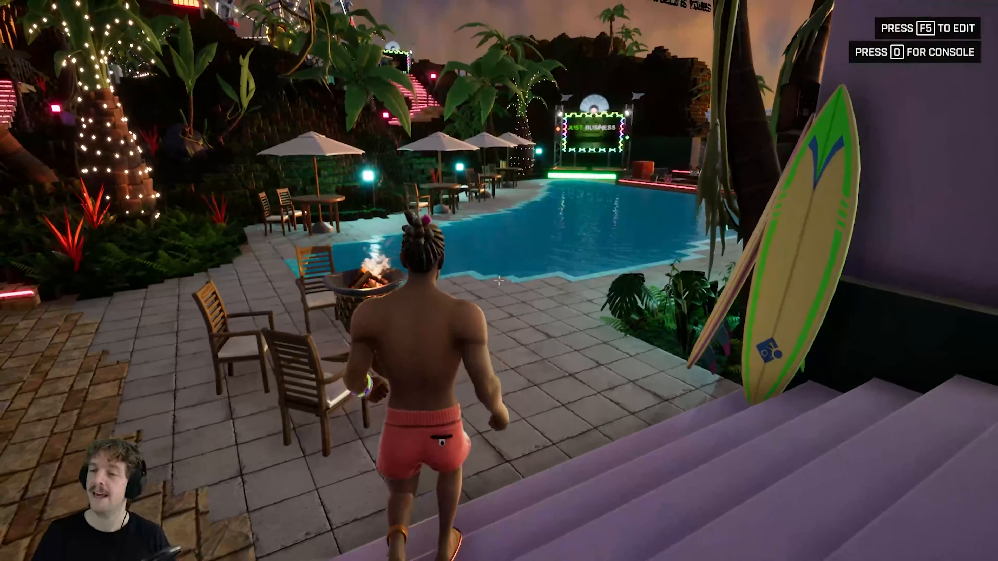
pyautogui.press('w')
pyautogui.press('w')
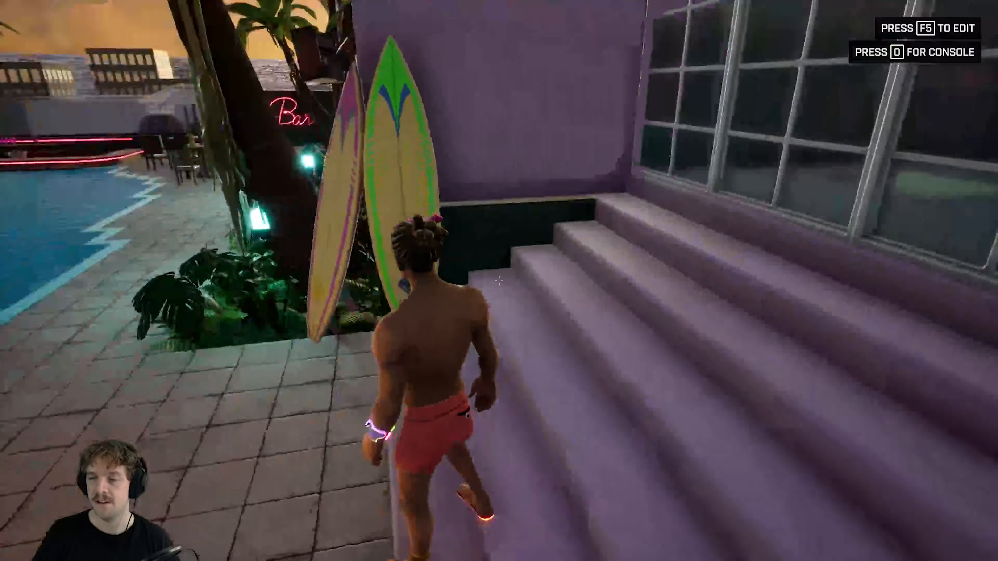
# Take the character through the entrance into the hotel lobby and look around the chequered hall.
pyautogui.press('w')
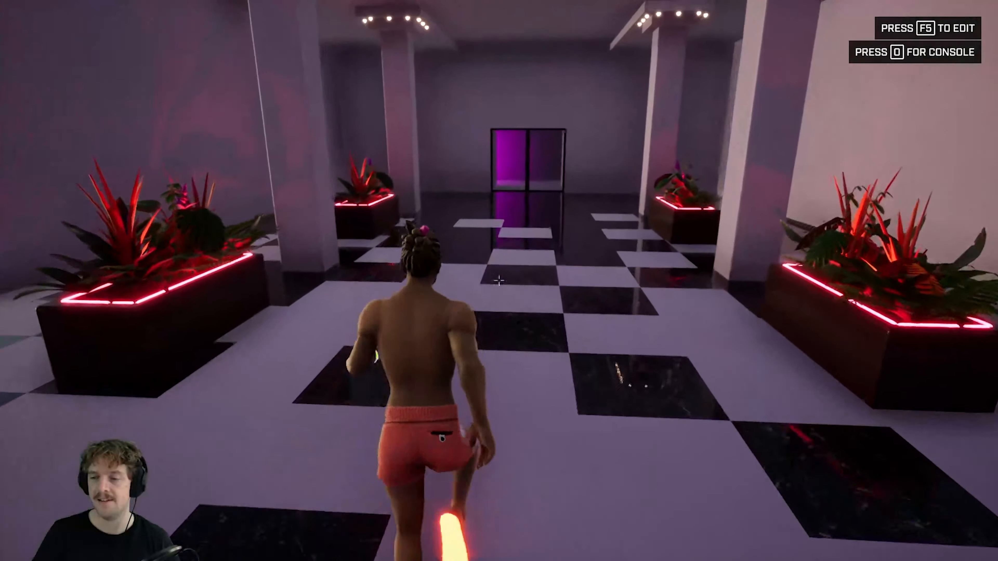
pyautogui.press('w')
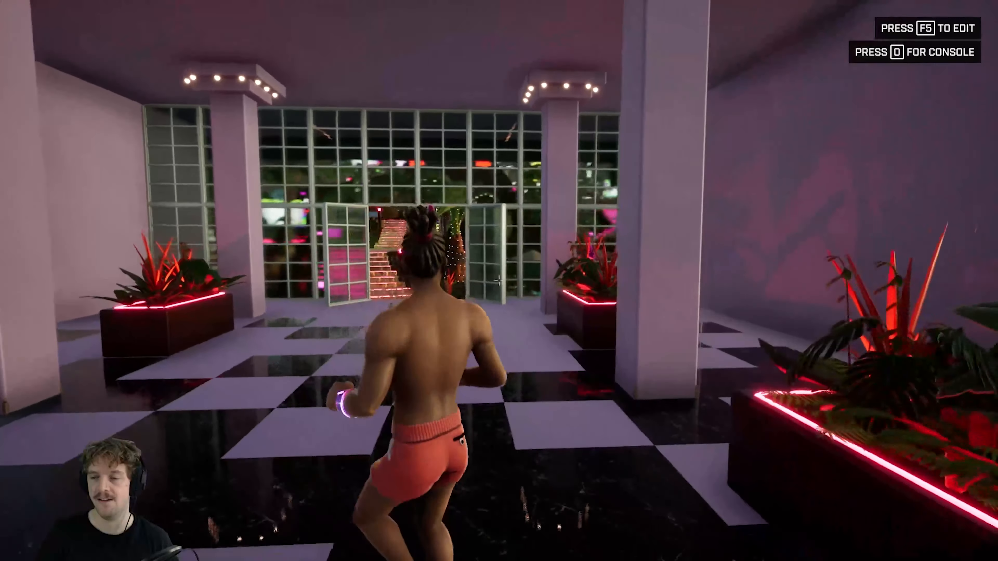
pyautogui.press('w')
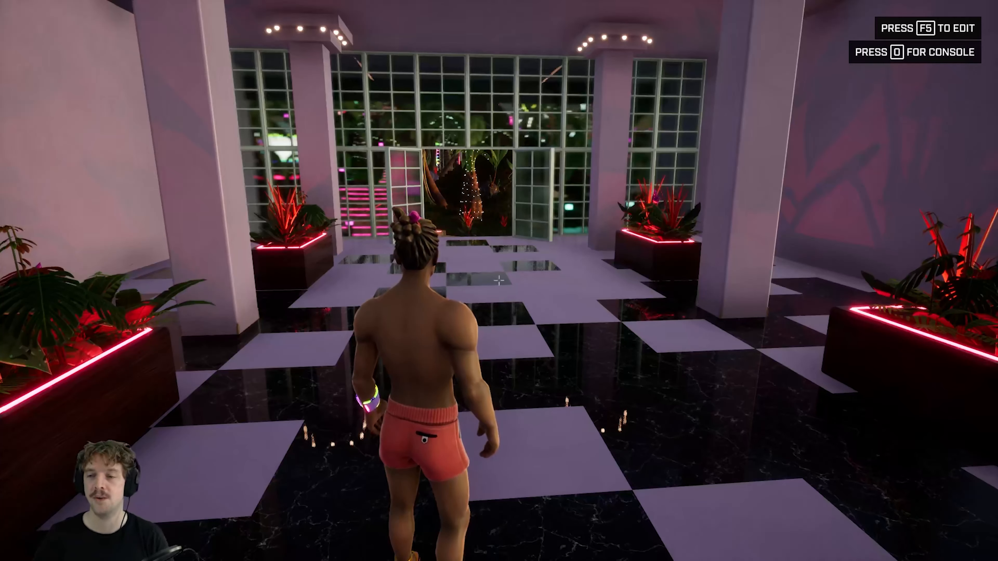
pyautogui.press('d')
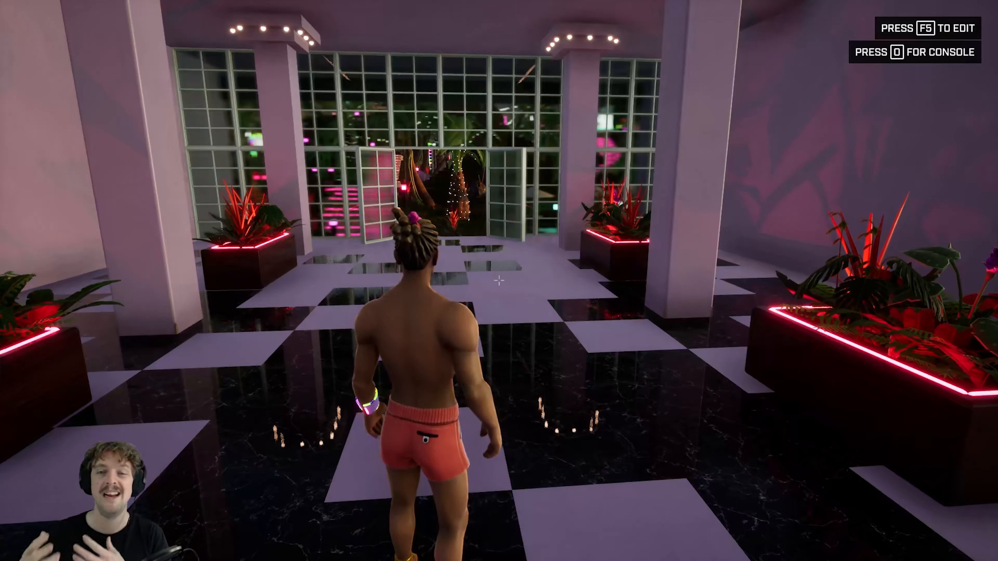
# Walk up to the open glass doors and back towards the purple doorway to check the lobby.
pyautogui.press('w')
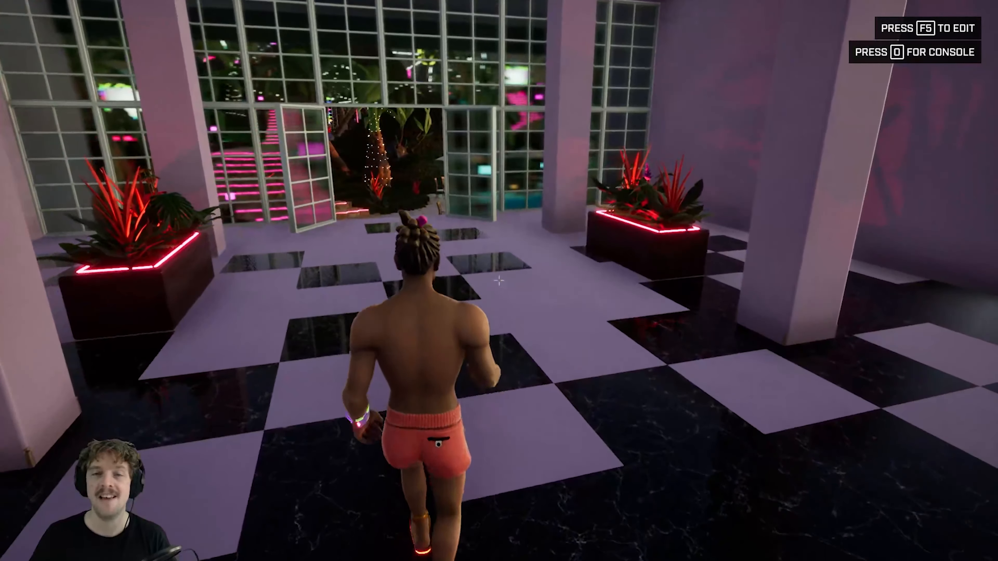
pyautogui.press('w')
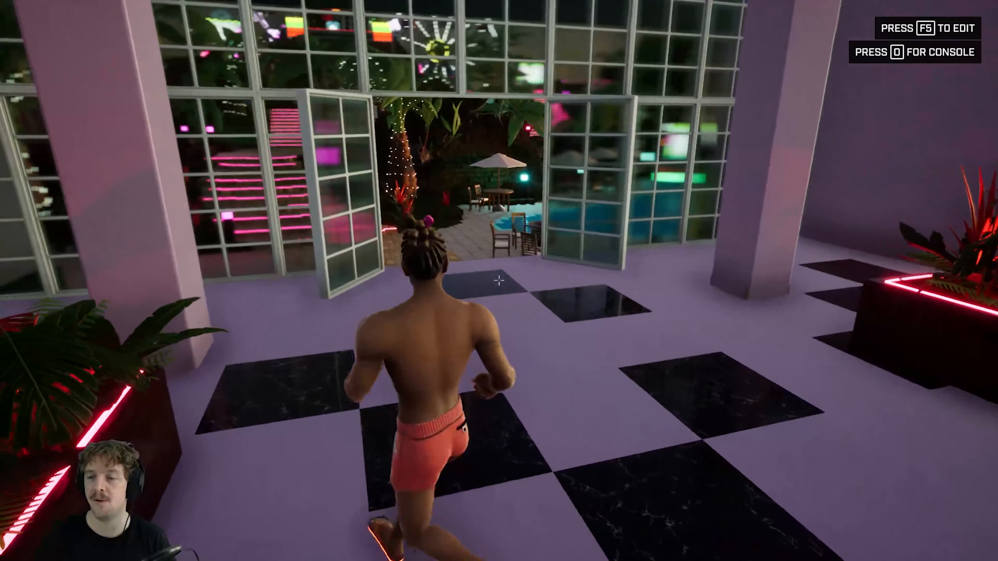
pyautogui.press('s')
pyautogui.press('w')
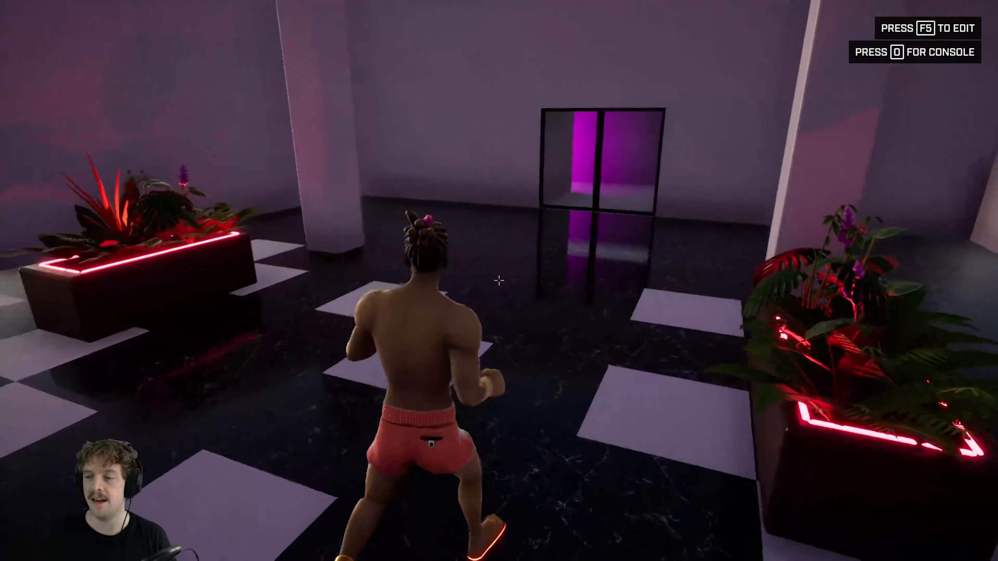
pyautogui.press('w')
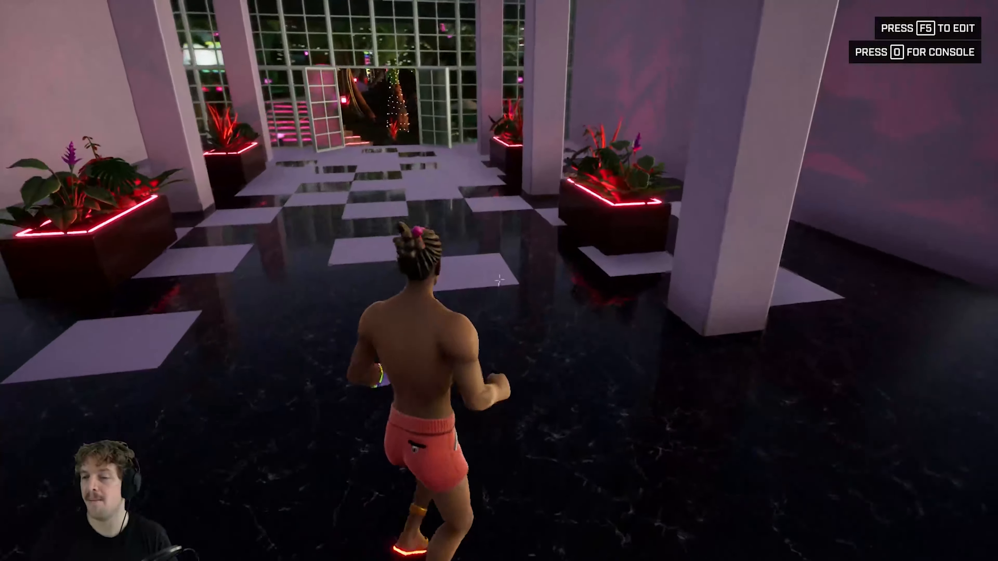
# Cross the lobby to the outside steps and check the transition between indoors and outdoors at the glass doors.
pyautogui.press('w')
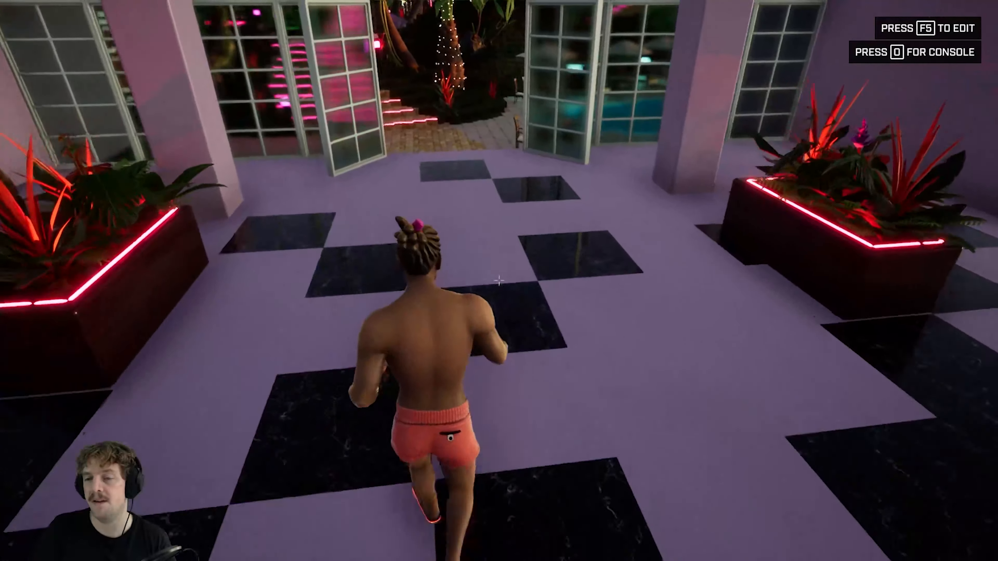
pyautogui.press('w')
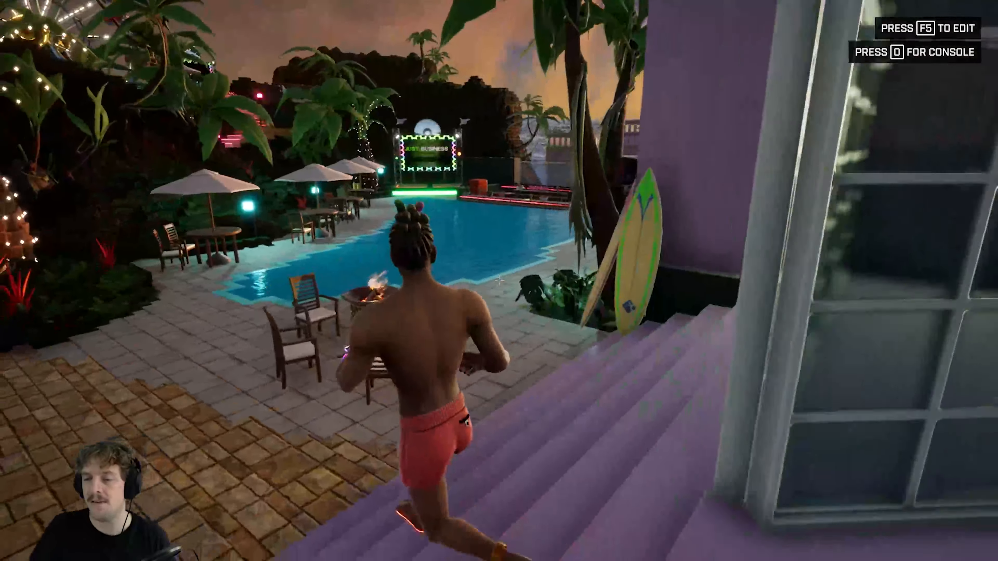
pyautogui.press('w')
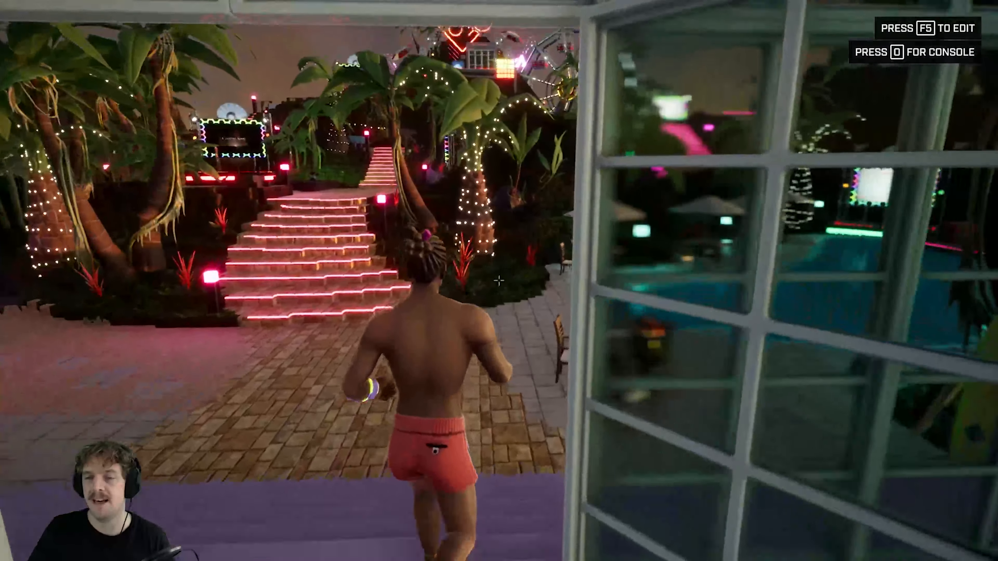
pyautogui.press('w')
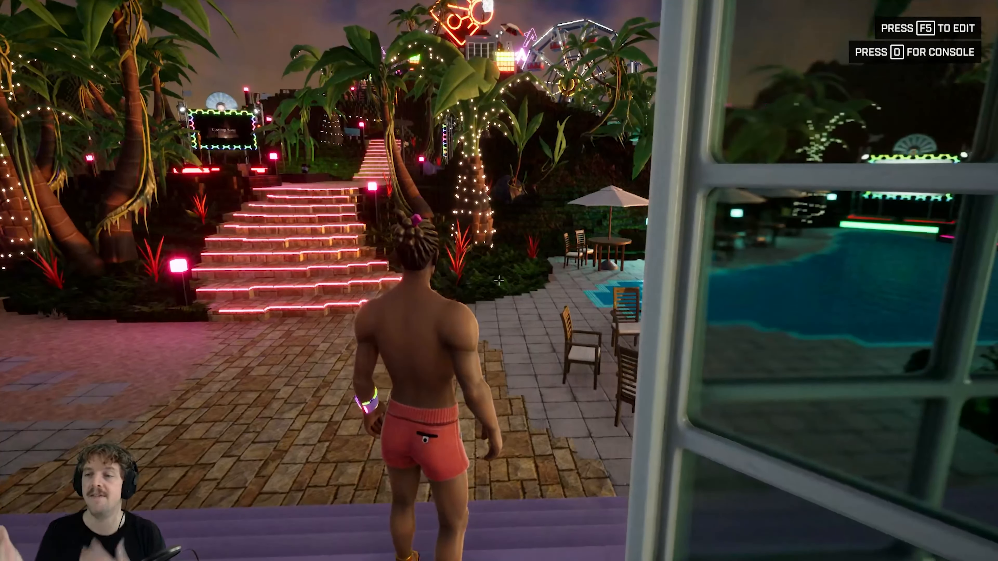
# Return the character to the back of the lobby, facing the glass entrance.
pyautogui.press('w')
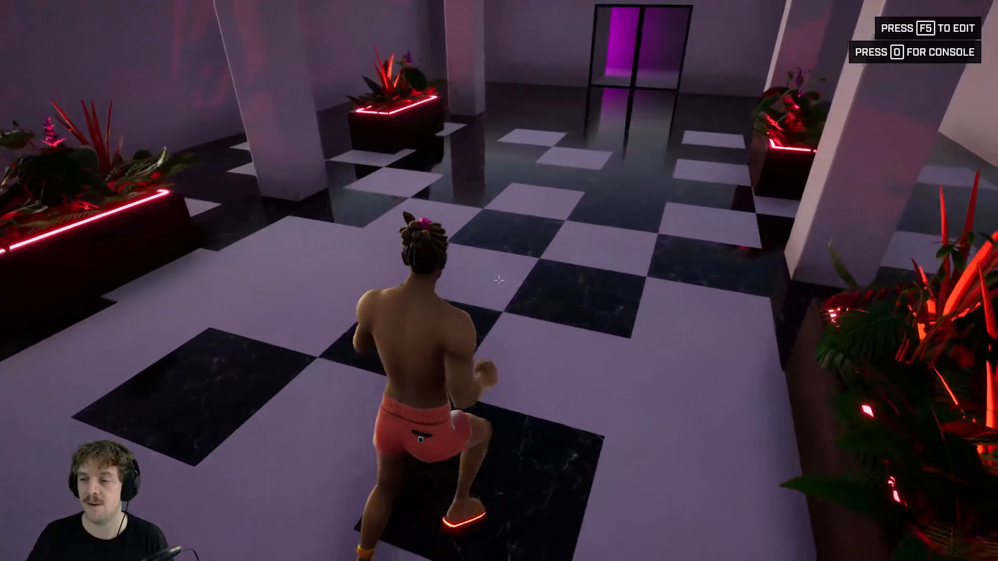
pyautogui.press('w')
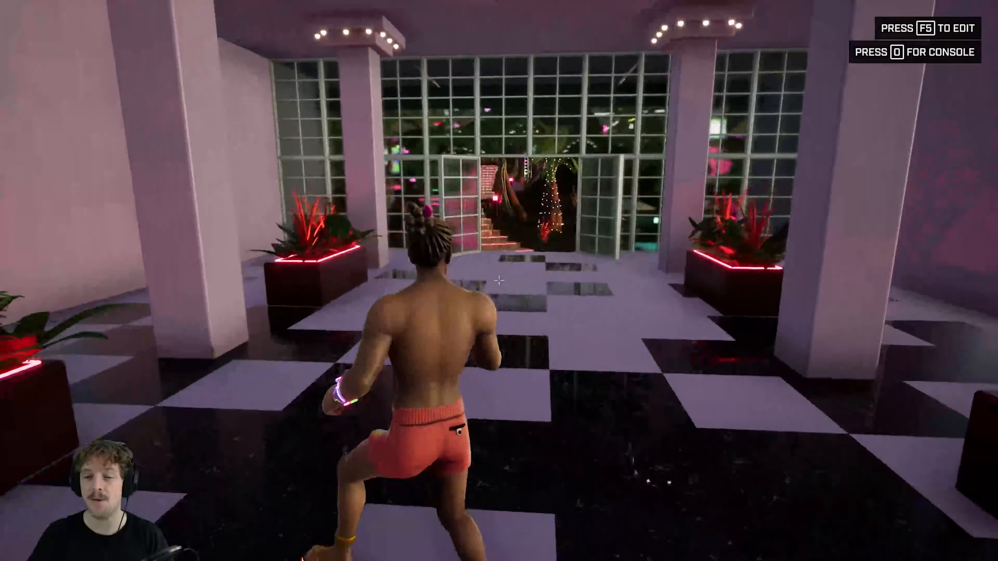
pyautogui.press('w')
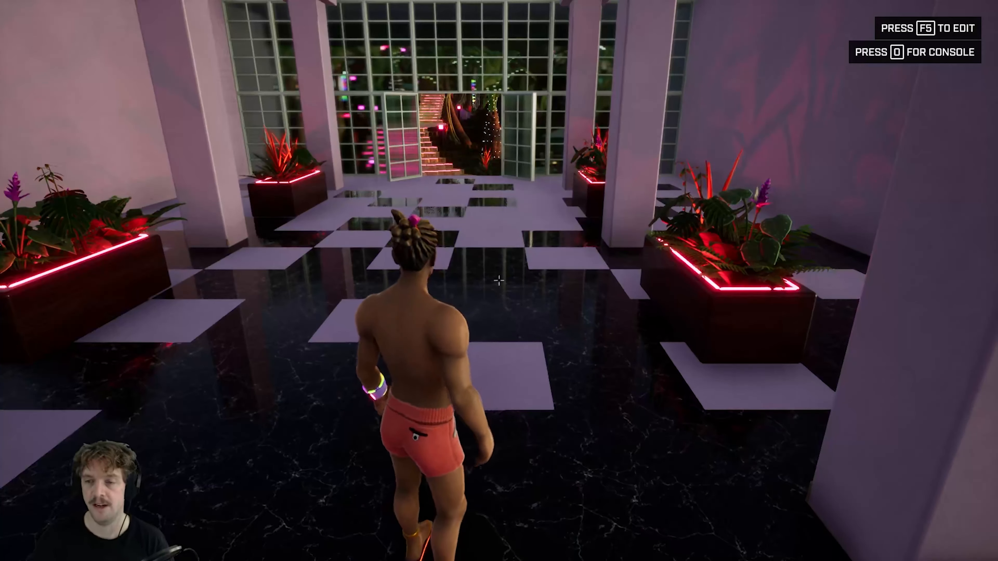
# In edit mode, search the sound library for "leisu" and preview Leisure Trousers Jazz 01 Alt.
pyautogui.press('F5')
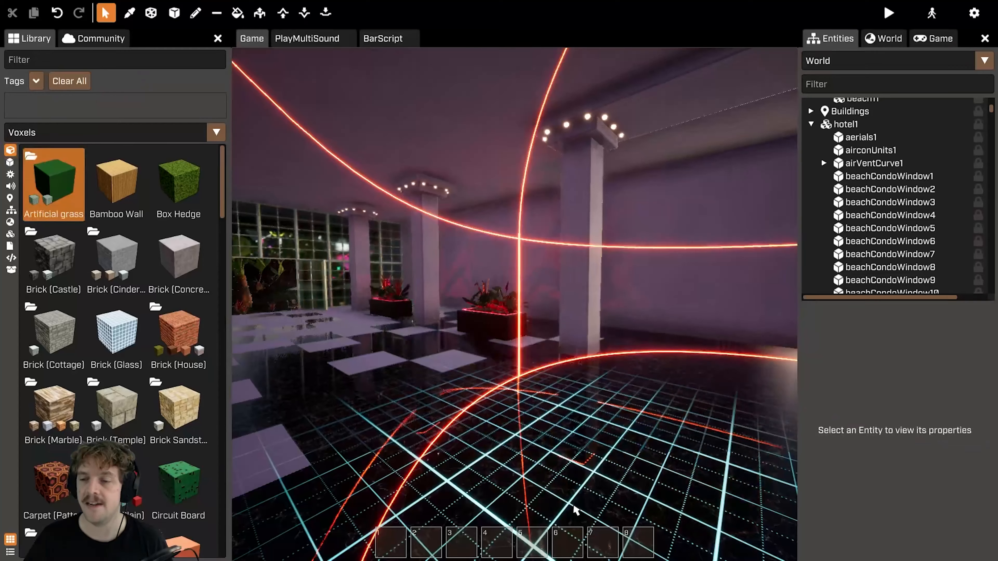
pyautogui.moveTo(548, 347); pyautogui.dragTo(527, 358, button='right')
pyautogui.press('w')
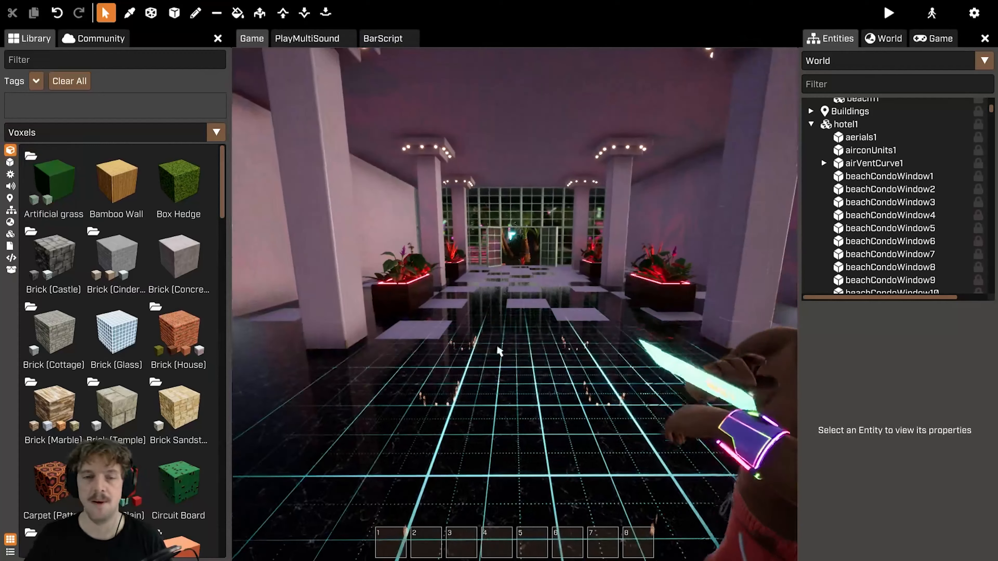
pyautogui.click(29, 207)
pyautogui.click(10, 187)
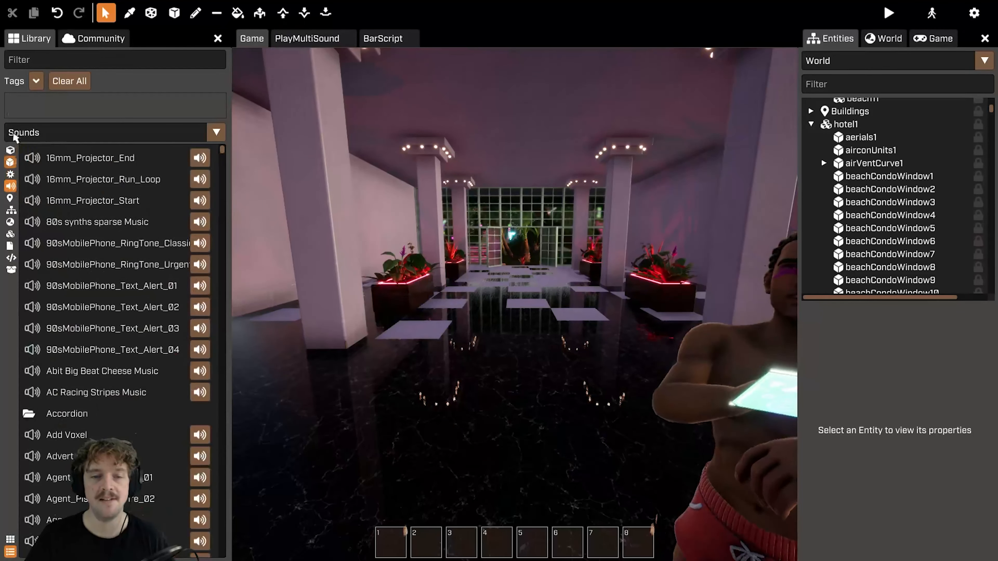
pyautogui.write('leisu')
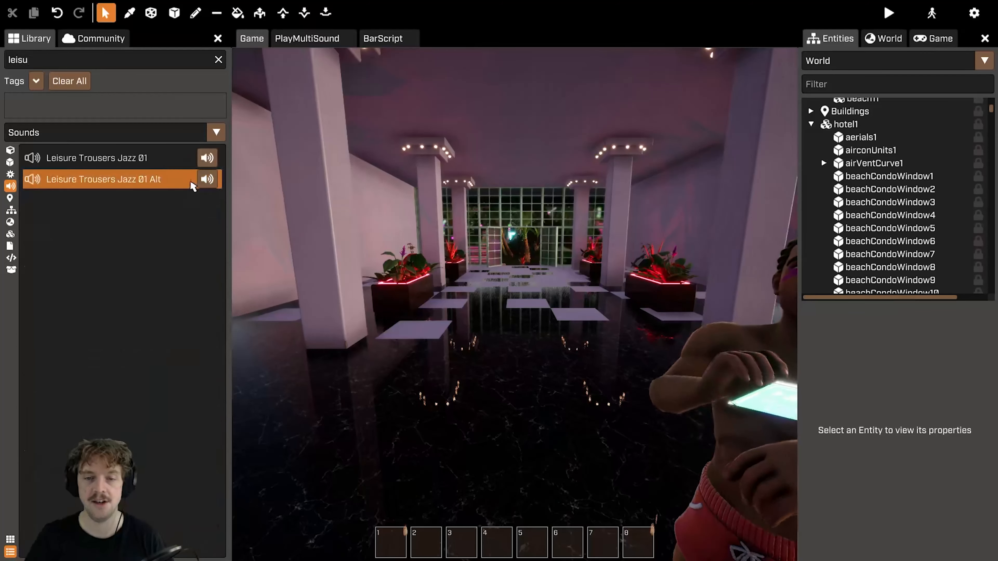
pyautogui.click(212, 181)
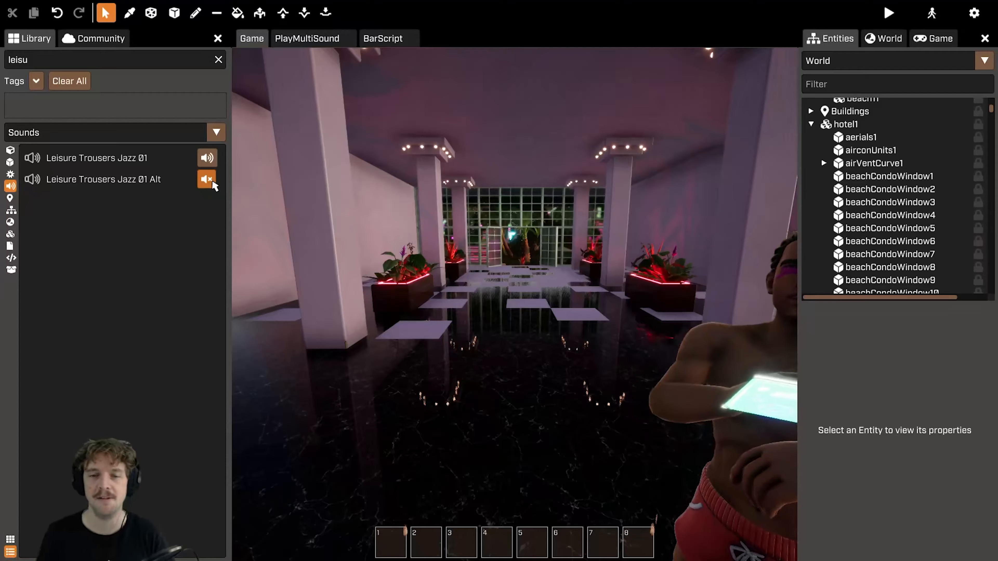
# Place the Leisure Trousers Jazz 01 Alt sound at the wall of the purple room behind the lobby.
pyautogui.click(150, 182)
pyautogui.press('w')
pyautogui.moveTo(454, 297); pyautogui.dragTo(567, 310, button='right')
pyautogui.press('s')
pyautogui.press('w')
pyautogui.click(494, 335)
pyautogui.press('d')
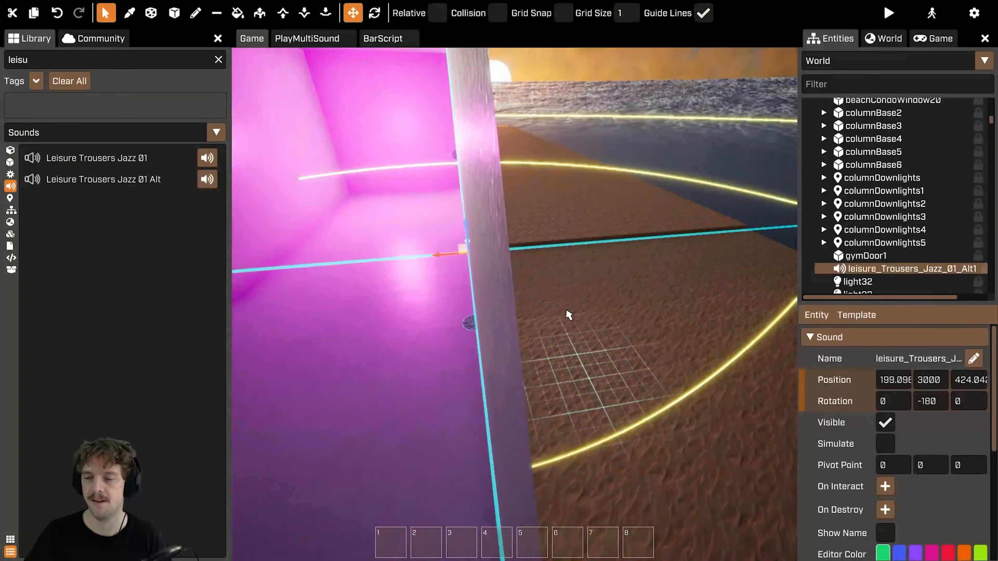
# Move the jazz sound to a Y position of about 3137 and view its volume and range settings.
pyautogui.moveTo(443, 258); pyautogui.dragTo(584, 245)
pyautogui.moveTo(583, 245); pyautogui.dragTo(342, 258, button='right')
pyautogui.press('s')
pyautogui.press('w')
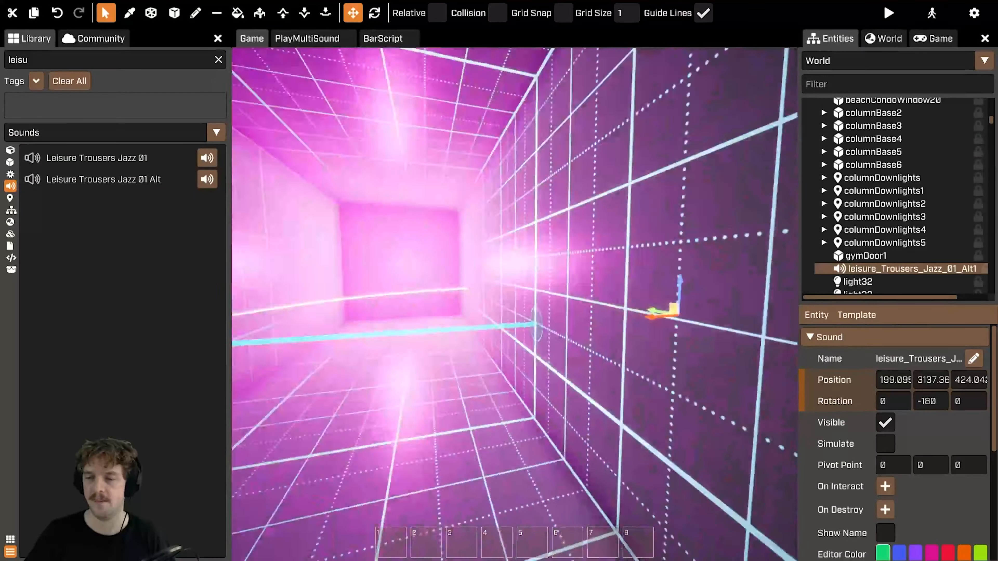
pyautogui.scroll(-5, 948, 482)
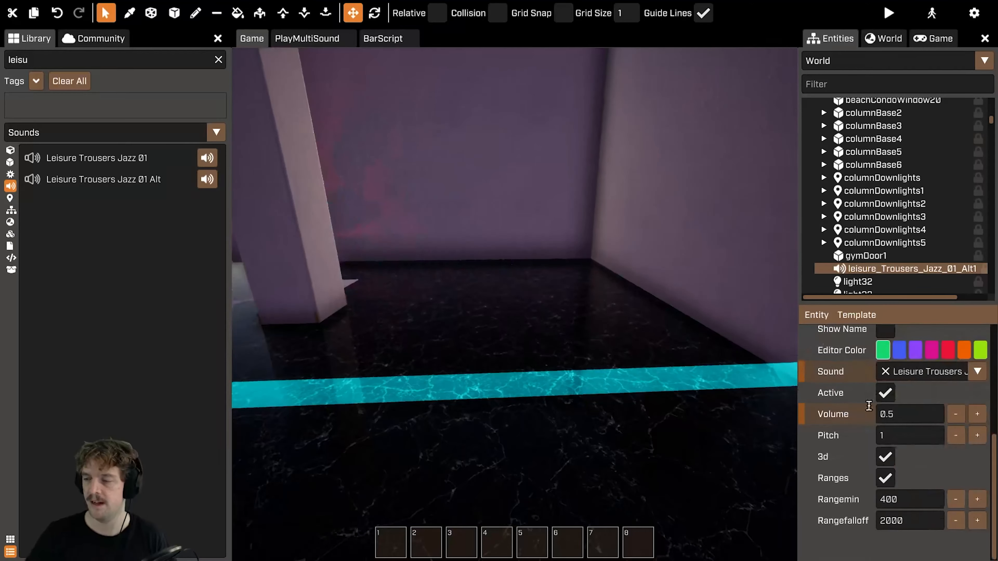
pyautogui.moveTo(515, 303); pyautogui.dragTo(394, 303, button='right')
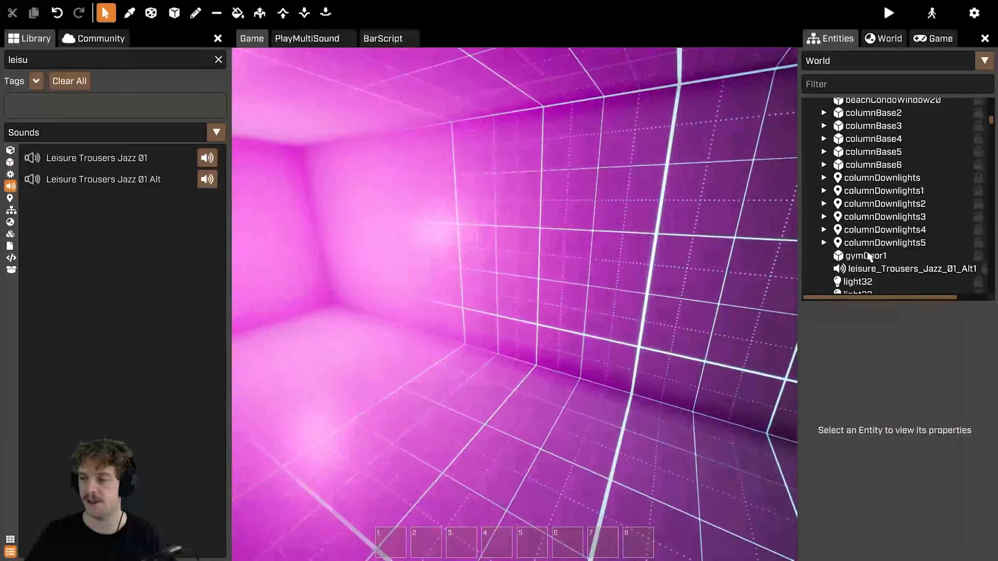
# Play-test the placed jazz sound by walking the character towards the lobby's glass entrance and back towards the purple room.
pyautogui.doubleClick(877, 271)
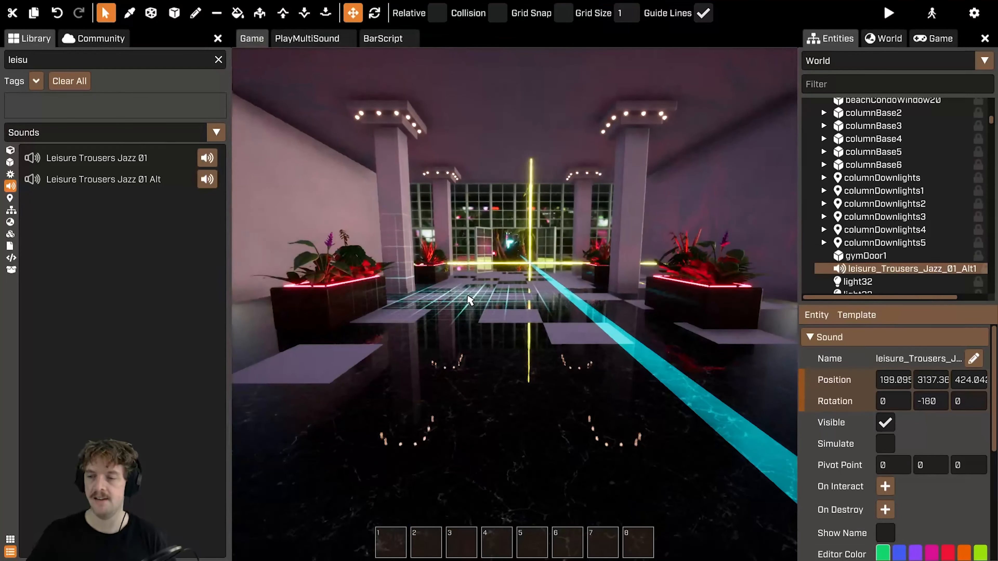
pyautogui.press('F5')
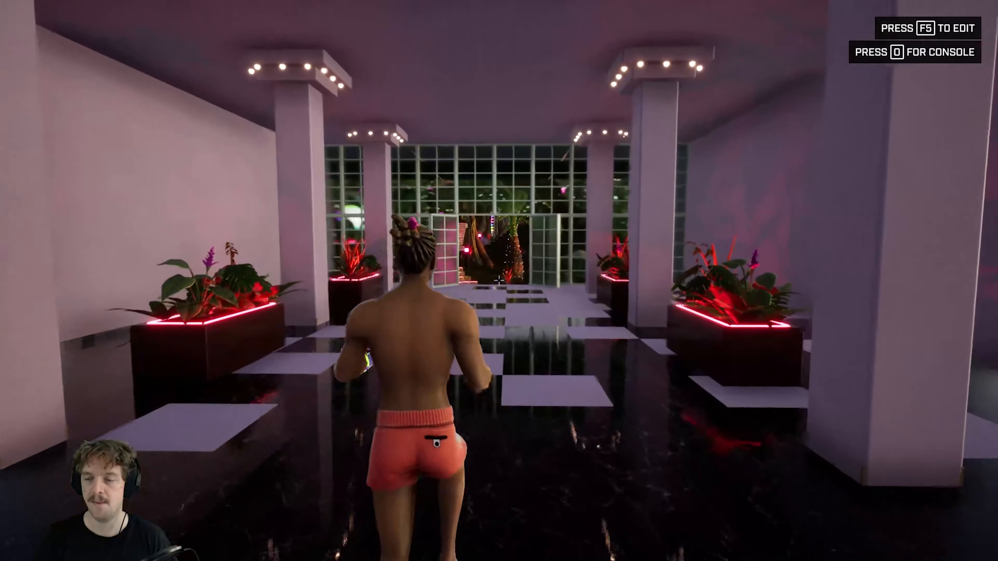
pyautogui.press('w')
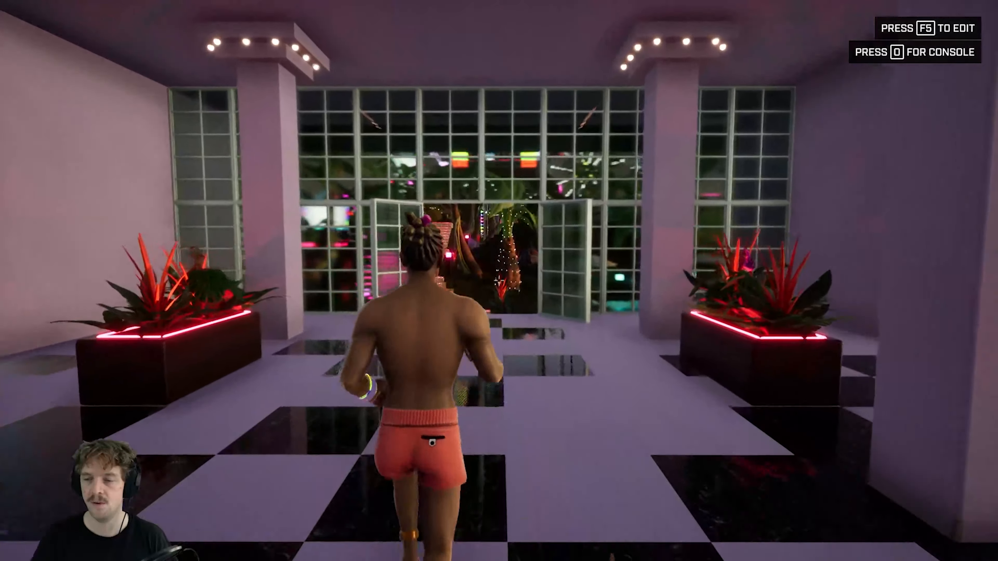
pyautogui.press('w')
pyautogui.press('w')
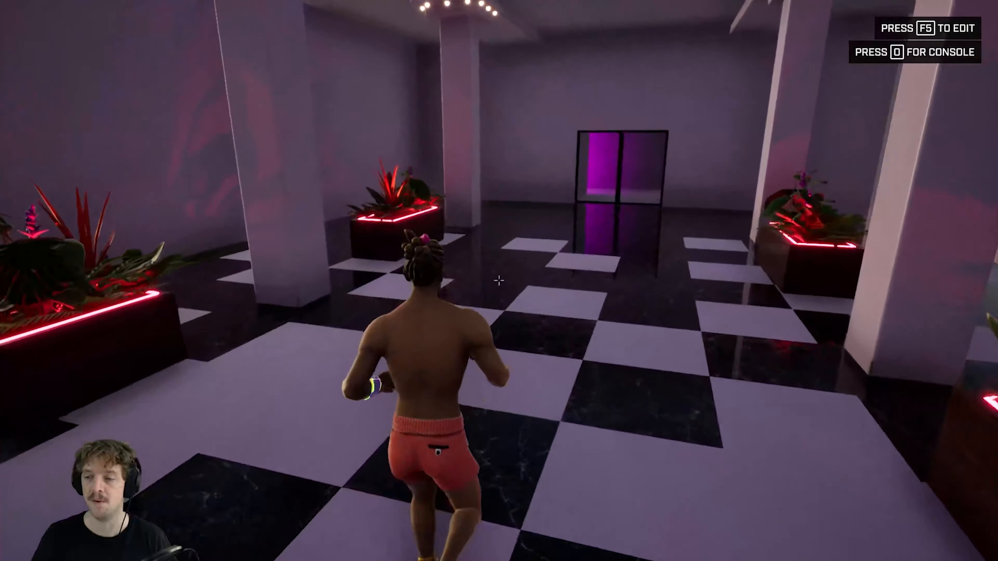
pyautogui.press('w')
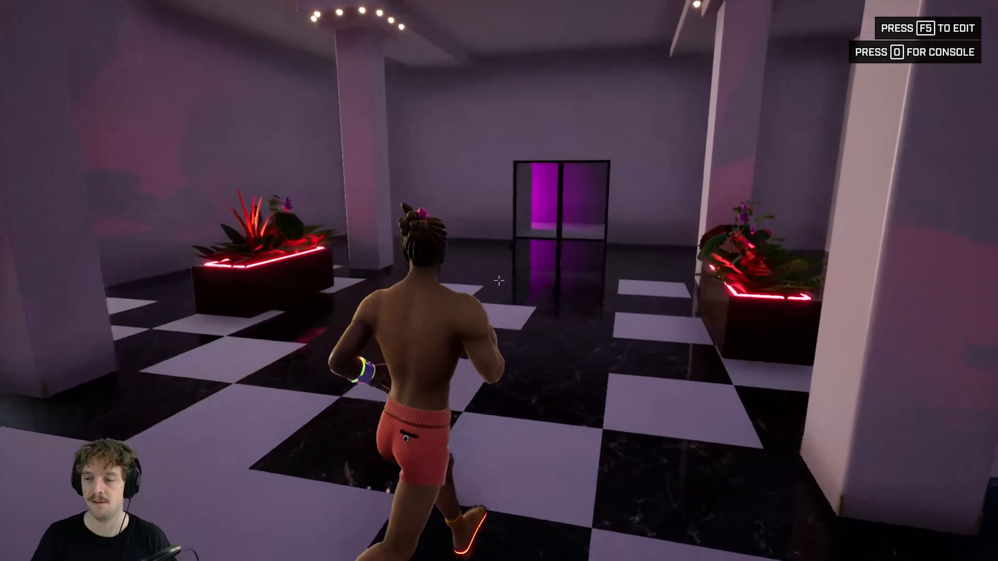
pyautogui.press('w')
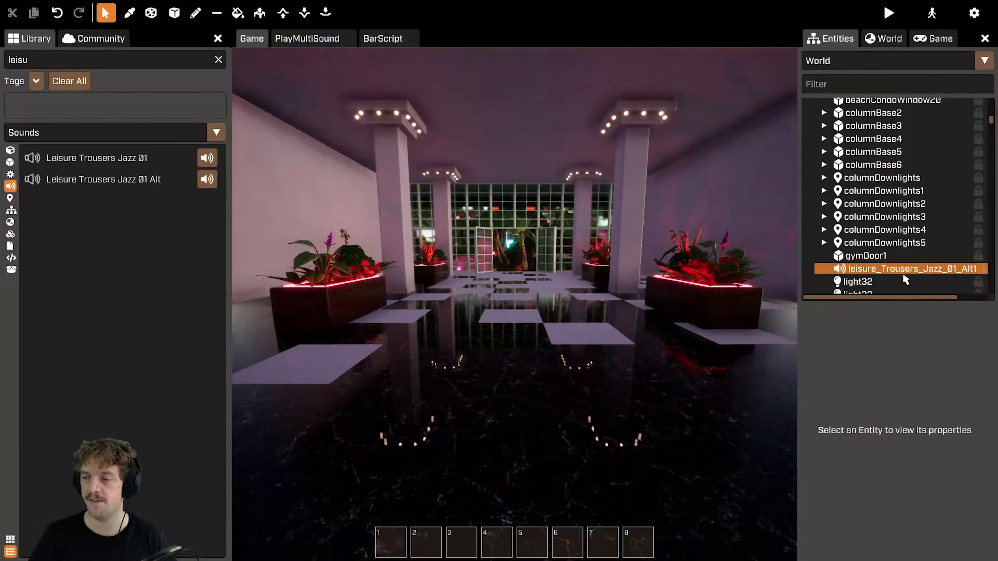
# Turn off the 3D option of the Leisure Trousers jazz sound and listen to it from the lobby's glass entrance.
pyautogui.scroll(-5, 900, 276)
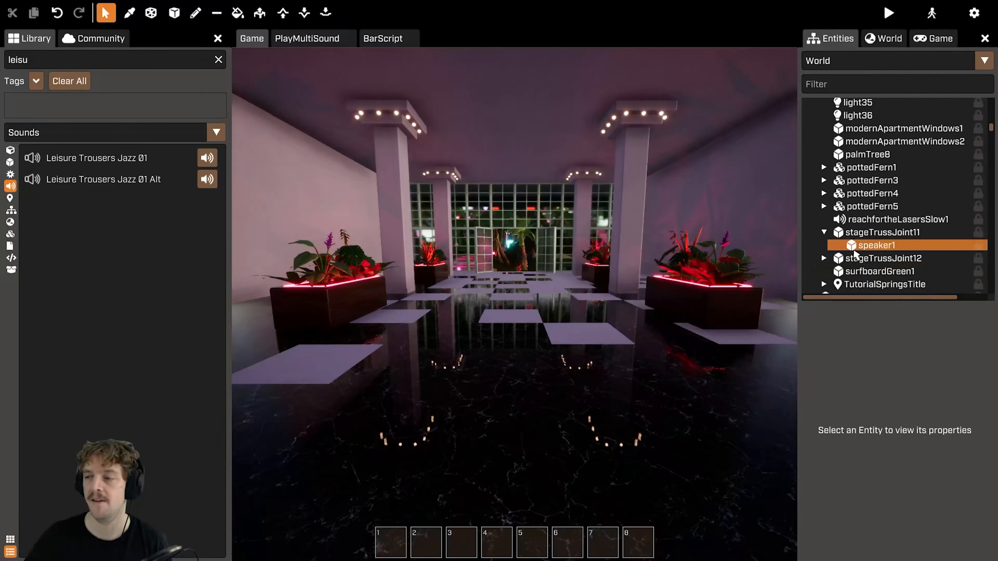
pyautogui.scroll(5, 963, 167)
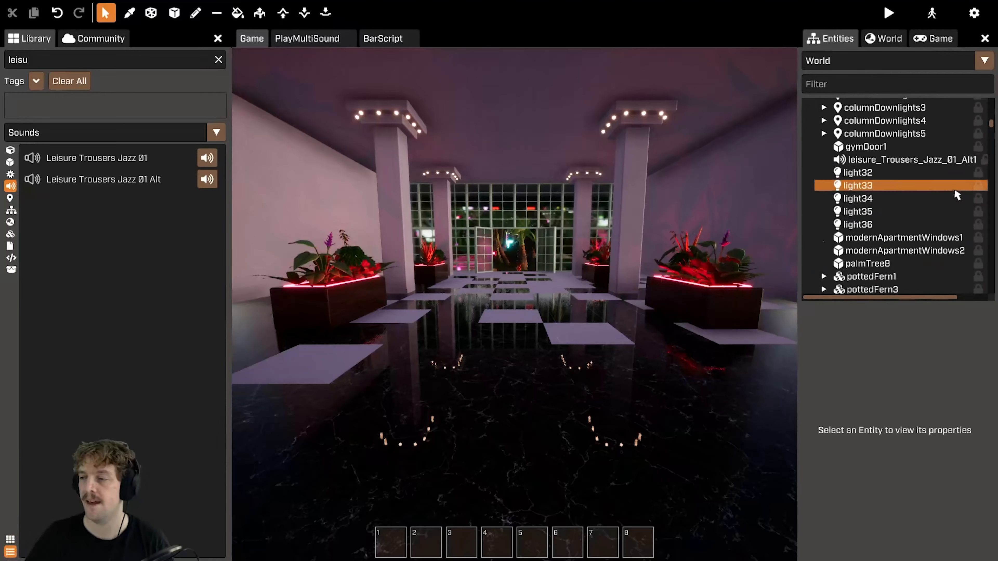
pyautogui.click(939, 159)
pyautogui.scroll(-5, 951, 473)
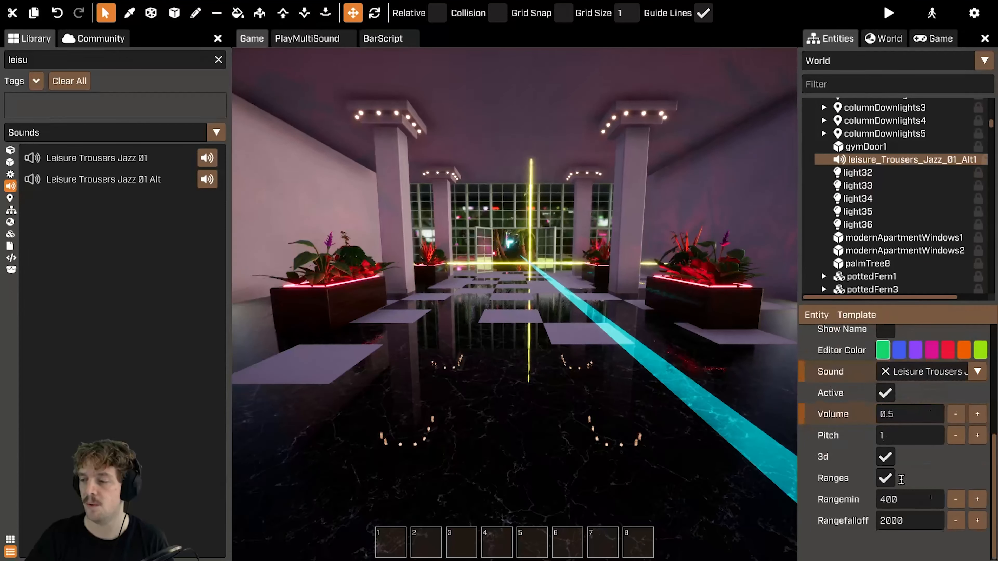
pyautogui.click(884, 460)
pyautogui.press('w')
pyautogui.moveTo(667, 375); pyautogui.dragTo(667, 336, button='right')
pyautogui.press('s')
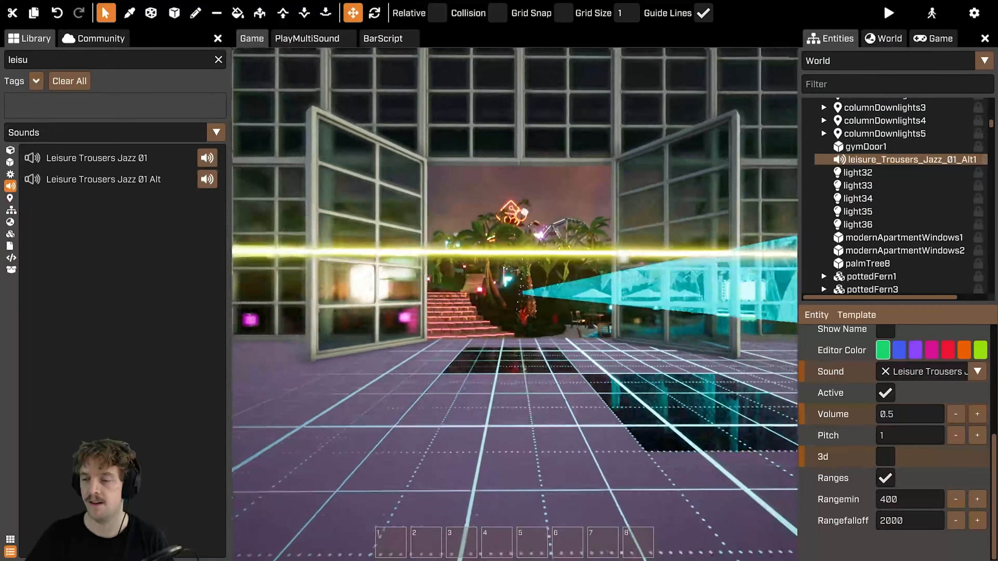
# Set the jazz sound's volume to 0.1.
pyautogui.press('s')
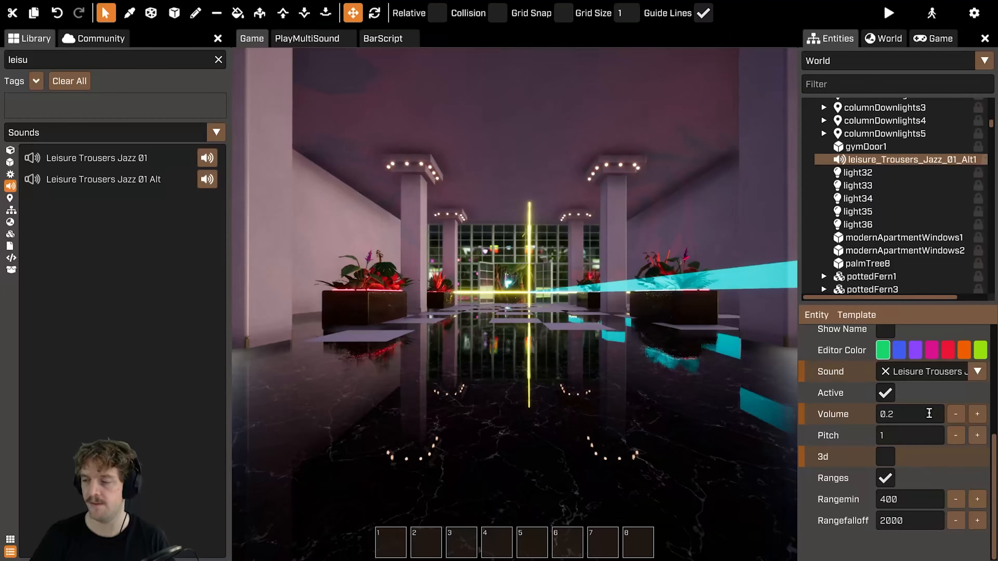
pyautogui.moveTo(677, 306); pyautogui.dragTo(679, 310, button='right')
pyautogui.press('s')
pyautogui.click(906, 417)
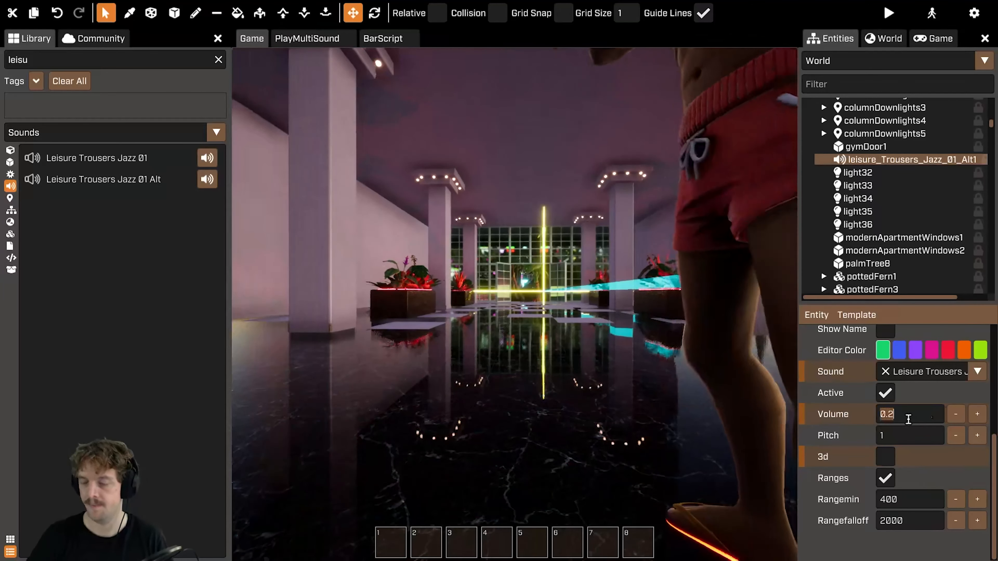
pyautogui.press('BackSpace')
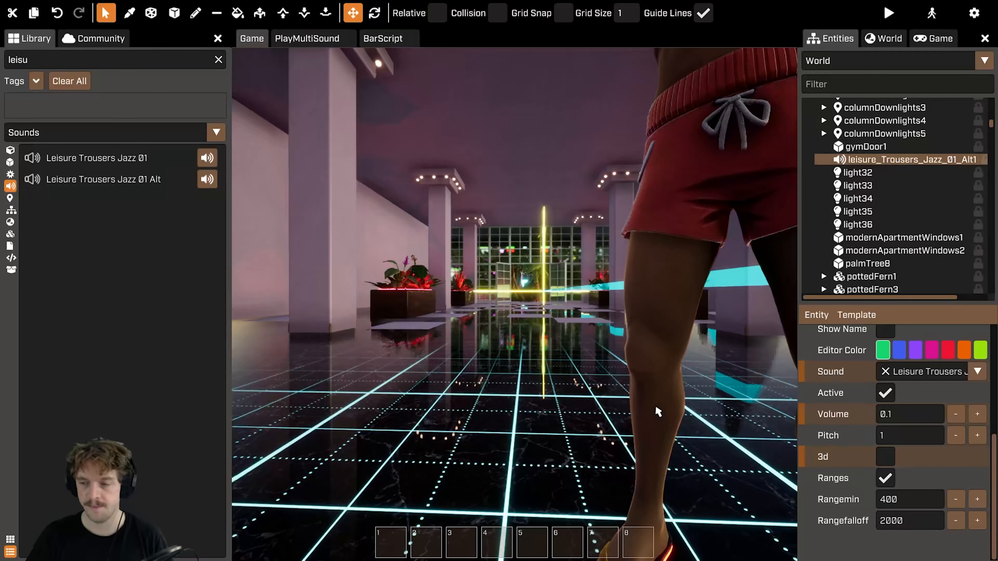
# Play-test the quieter lobby music by walking the character to the open glass doors and back into the lobby.
pyautogui.press('F5')
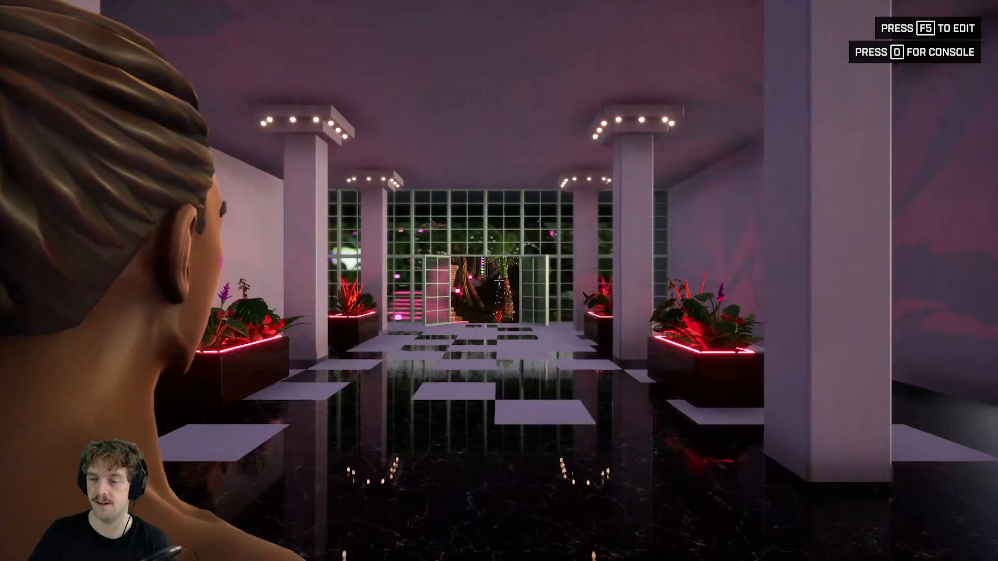
pyautogui.press('w')
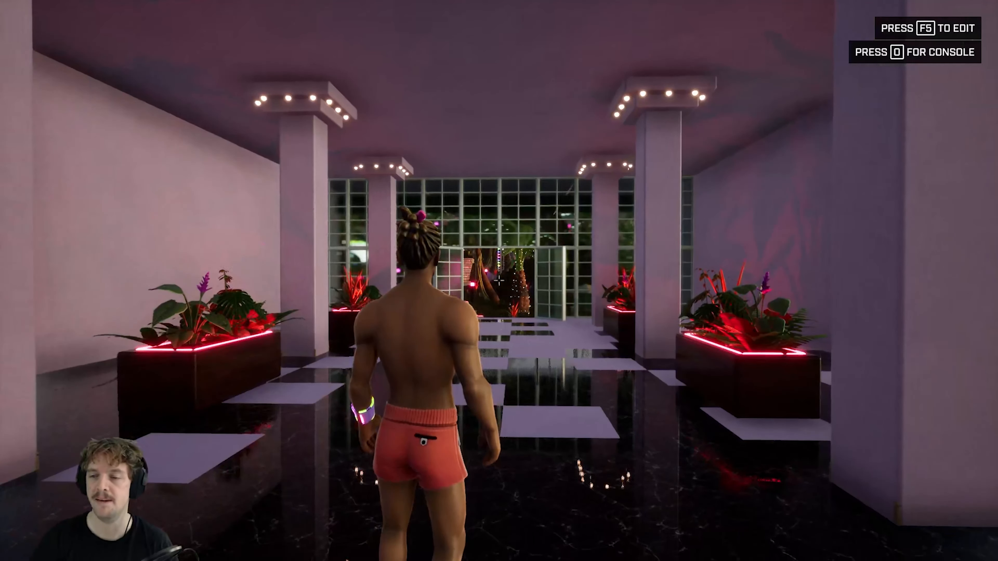
pyautogui.press('w')
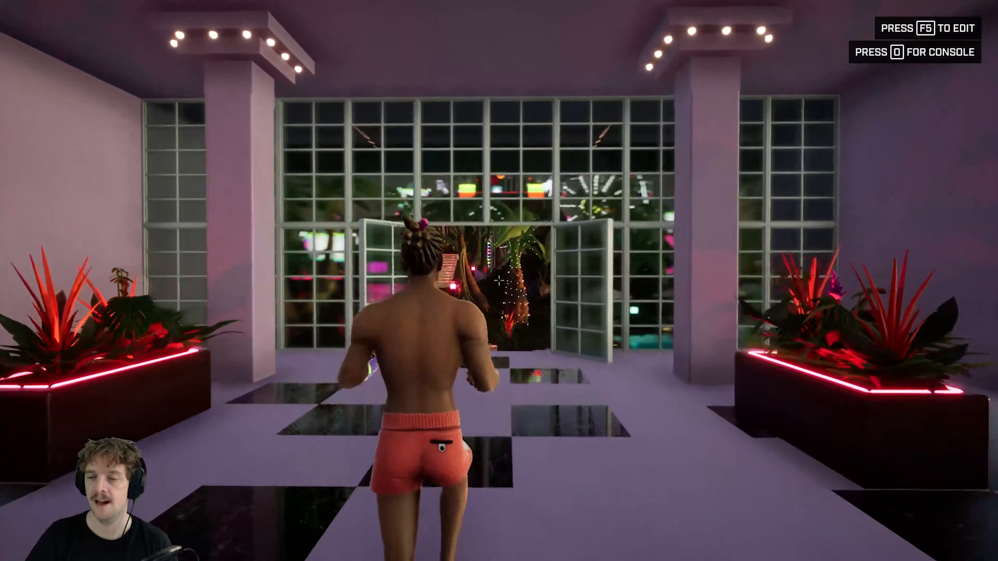
pyautogui.press('w')
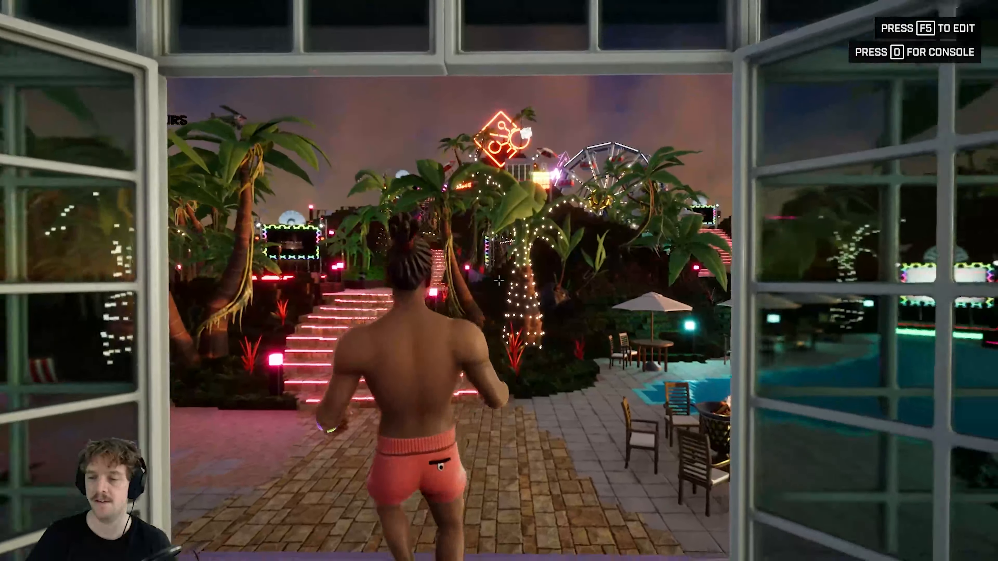
pyautogui.press('s')
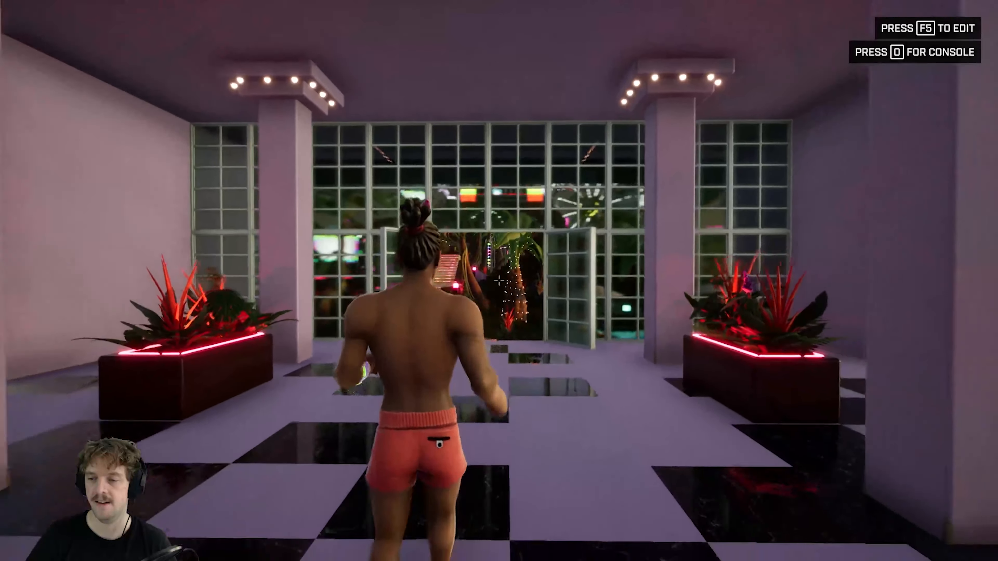
pyautogui.press('s')
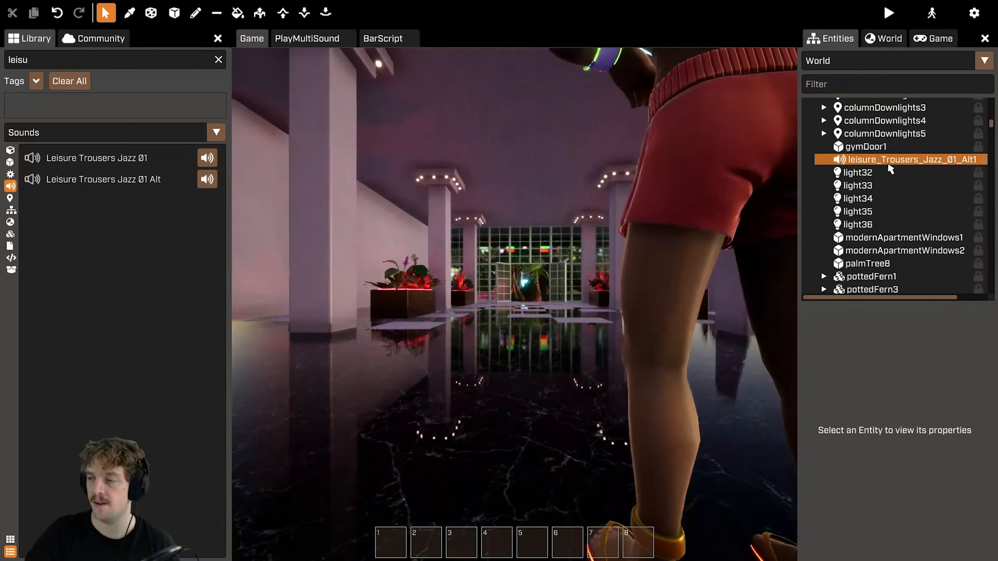
# Move the jazz sound to a Y position of about 3384.5.
pyautogui.click(900, 160)
pyautogui.press('w')
pyautogui.moveTo(589, 353); pyautogui.dragTo(669, 384, button='right')
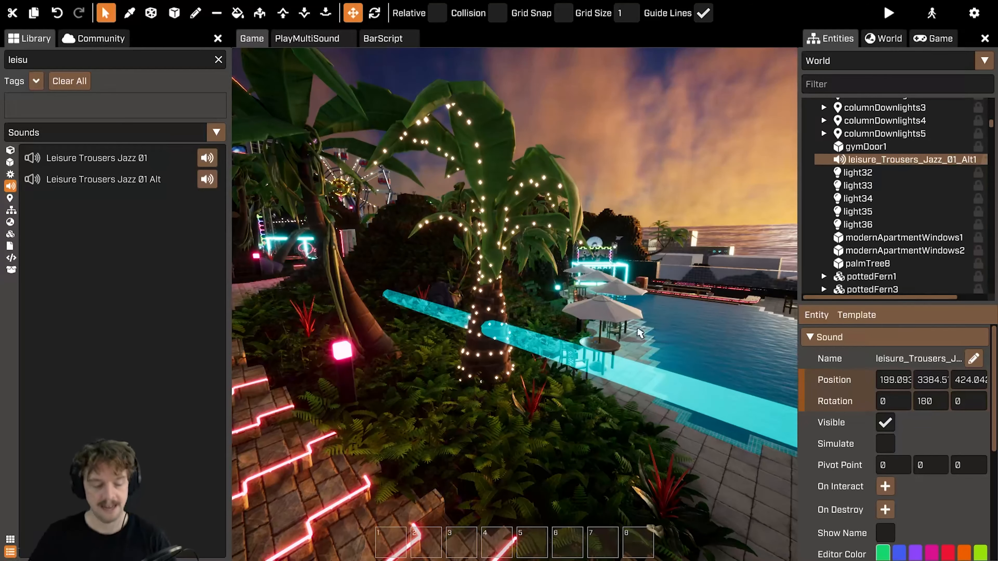
# Look over the outdoor pool and stage area and search the sound library for "ambien".
pyautogui.press('w')
pyautogui.moveTo(539, 285); pyautogui.dragTo(448, 311, button='right')
pyautogui.press('s')
pyautogui.press('s')
pyautogui.press('w')
pyautogui.press('s')
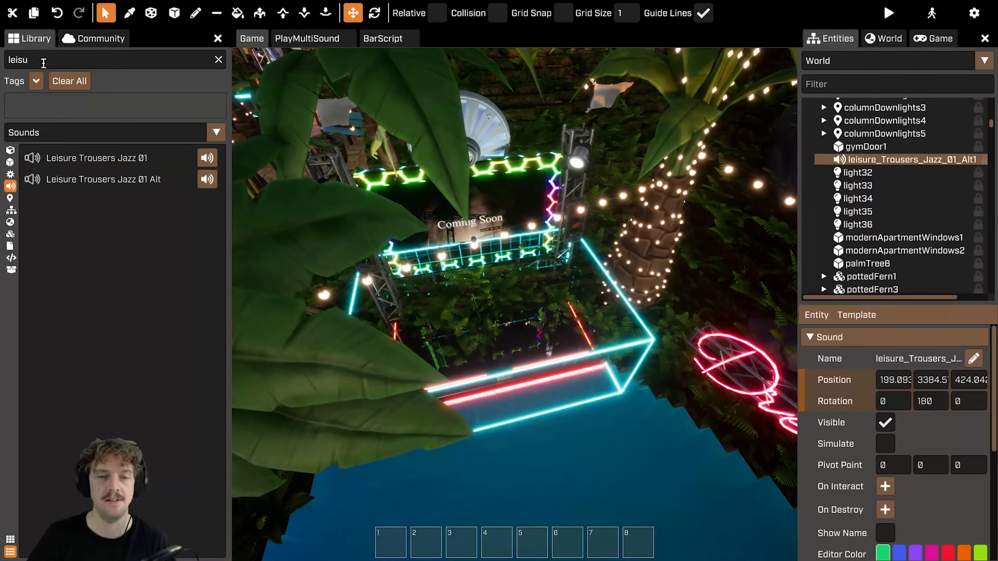
pyautogui.write('ambien')
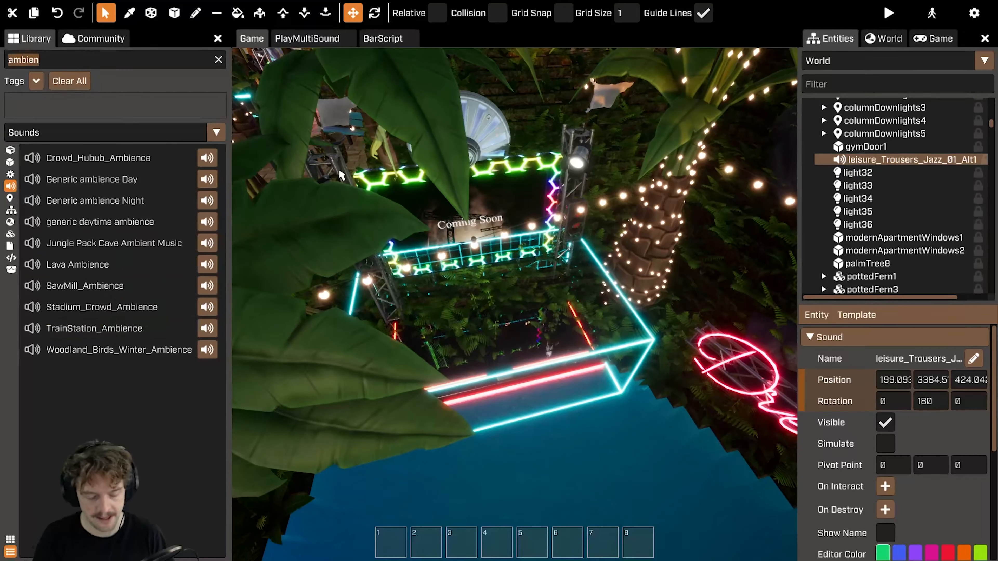
# Search the sound library for "jungle" and preview Nightime_Insects_Jungle_Amb and Jungle Amb.
pyautogui.write('jungle')
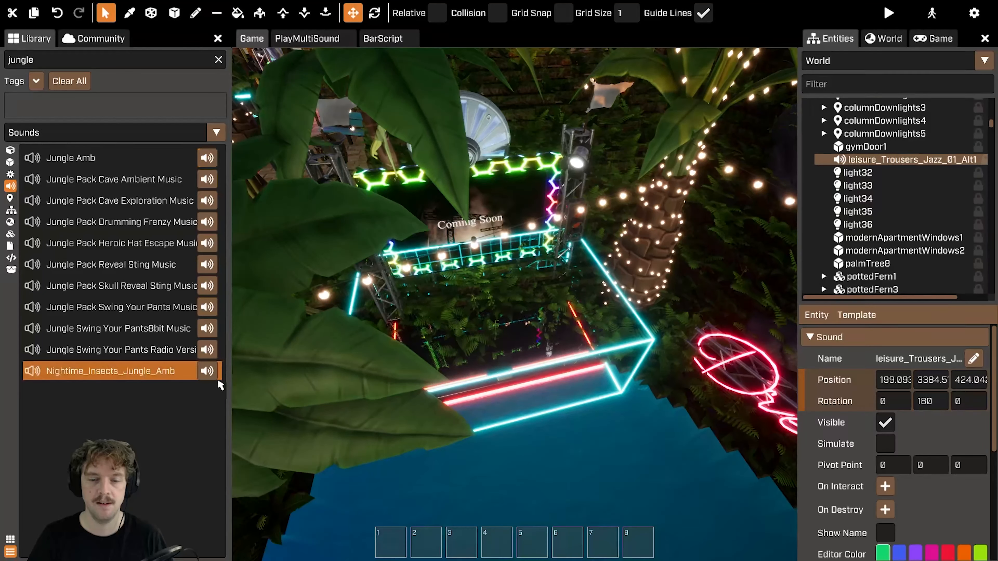
pyautogui.click(207, 371)
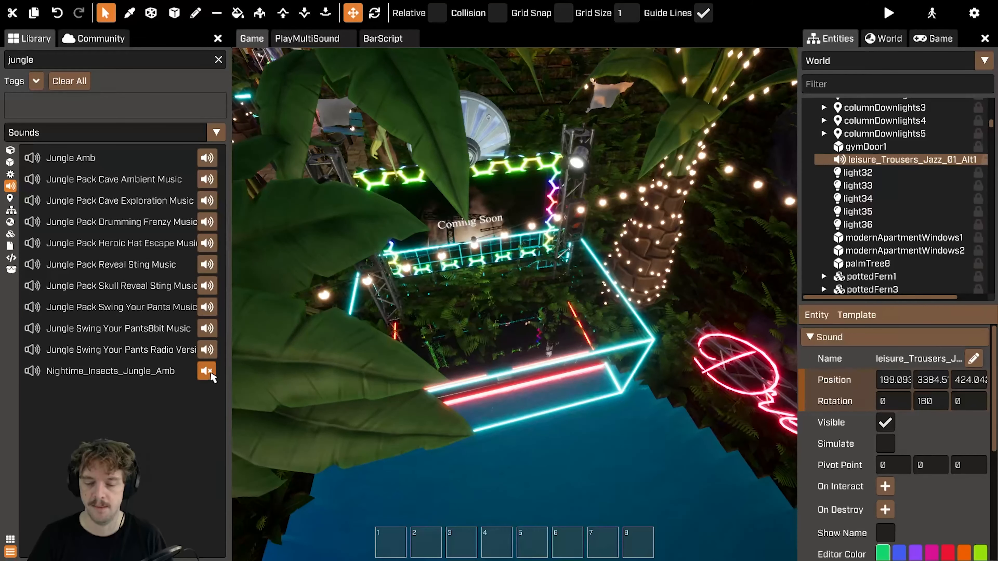
pyautogui.click(209, 159)
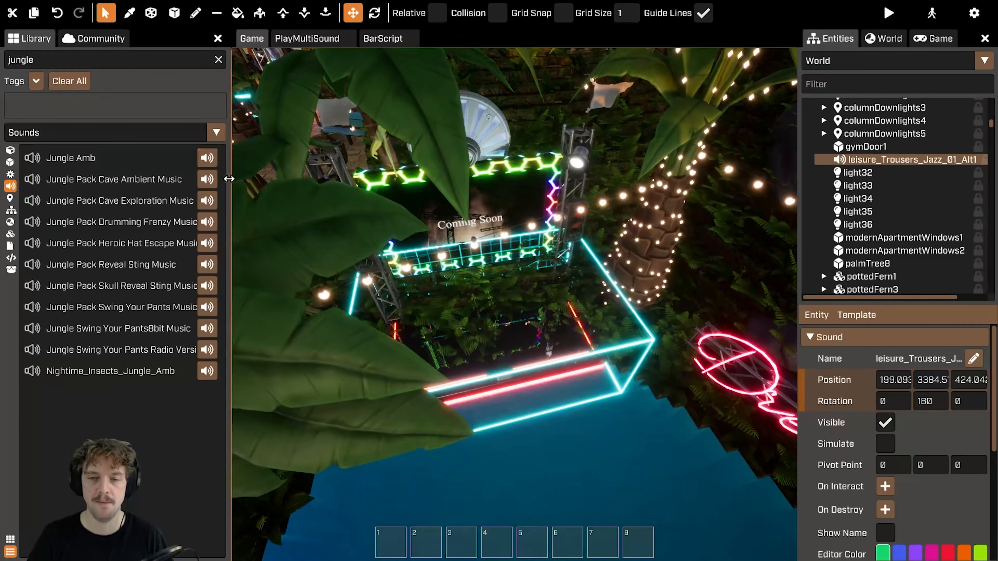
# Place the Nightime_Insects_Jungle_Amb sound among the ferns beside the poolside stage and un-parent it from the terrain.
pyautogui.click(154, 373)
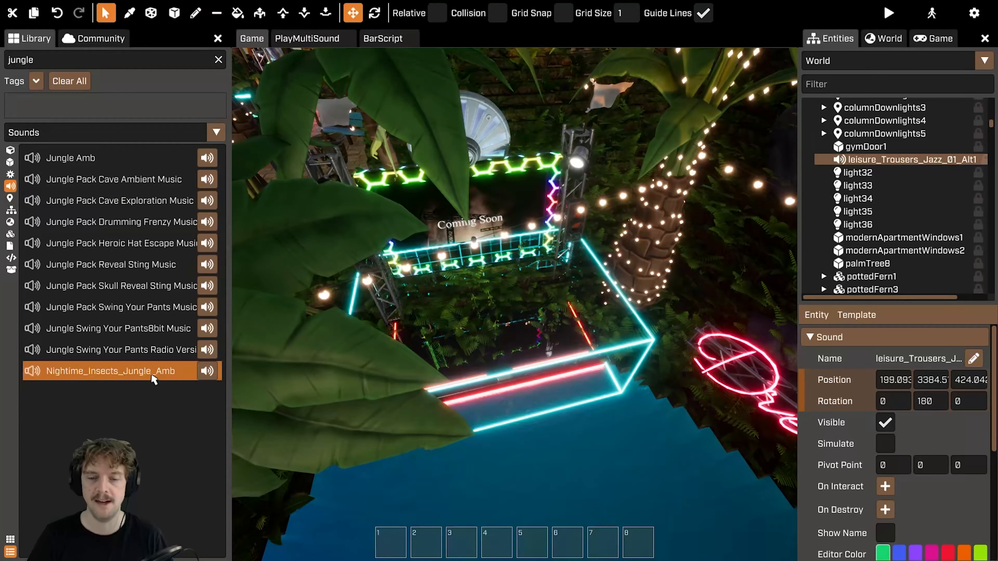
pyautogui.click(152, 375)
pyautogui.press('w')
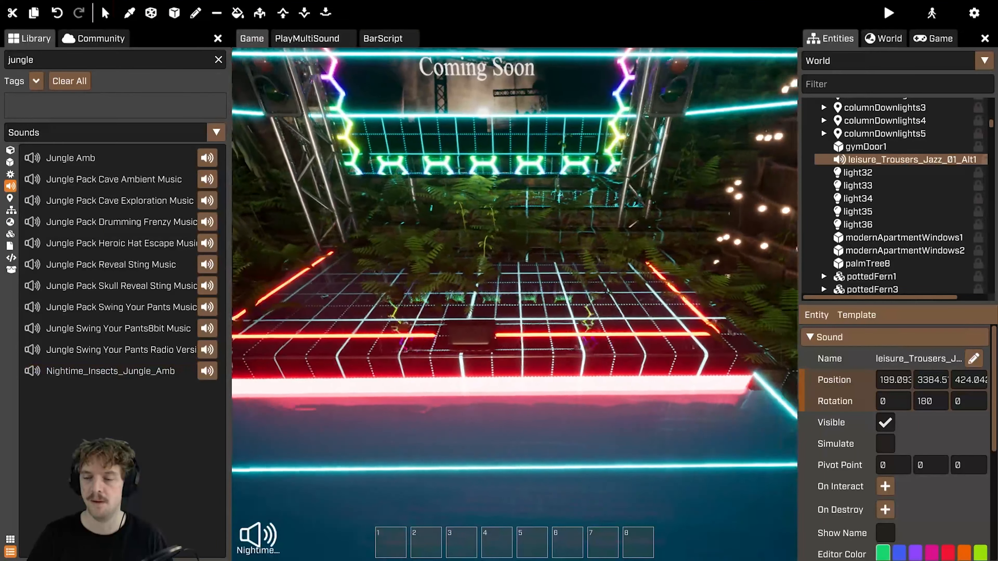
pyautogui.press('a')
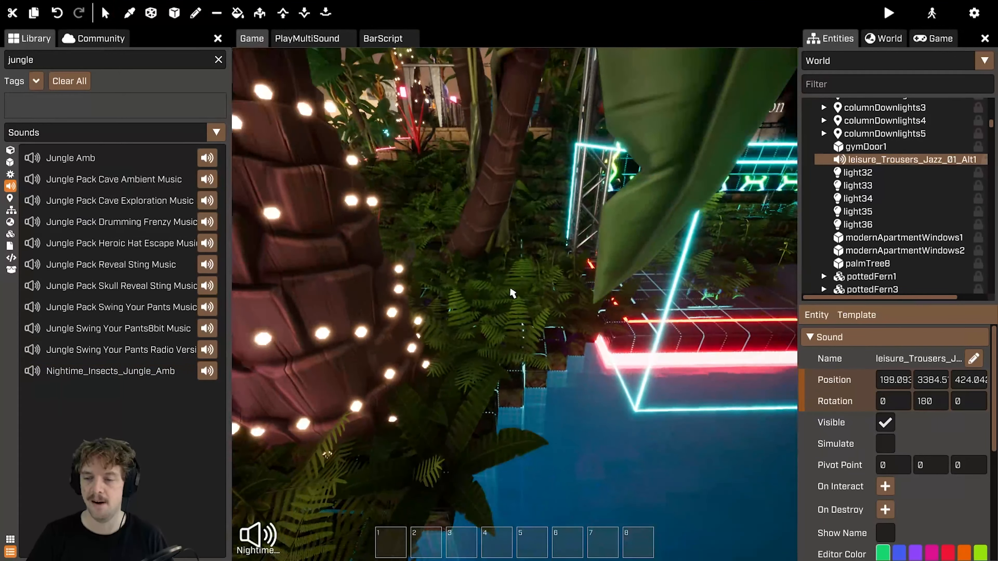
pyautogui.click(512, 293)
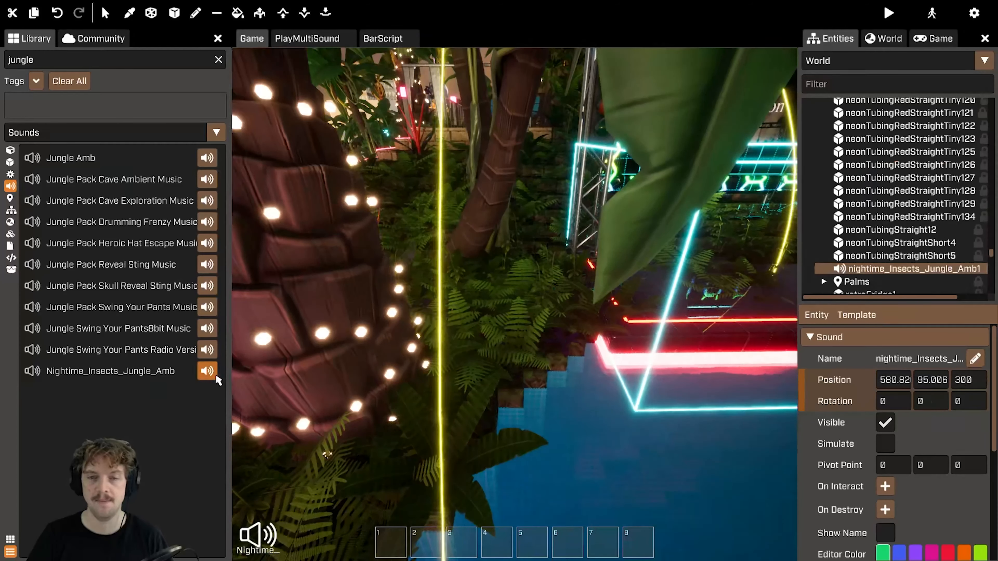
pyautogui.rightClick(951, 270)
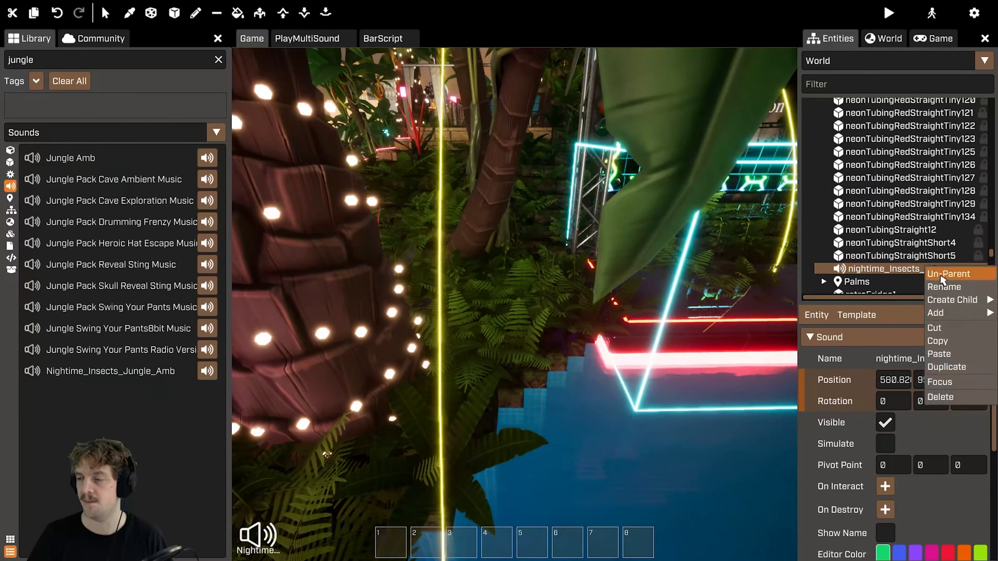
pyautogui.click(952, 276)
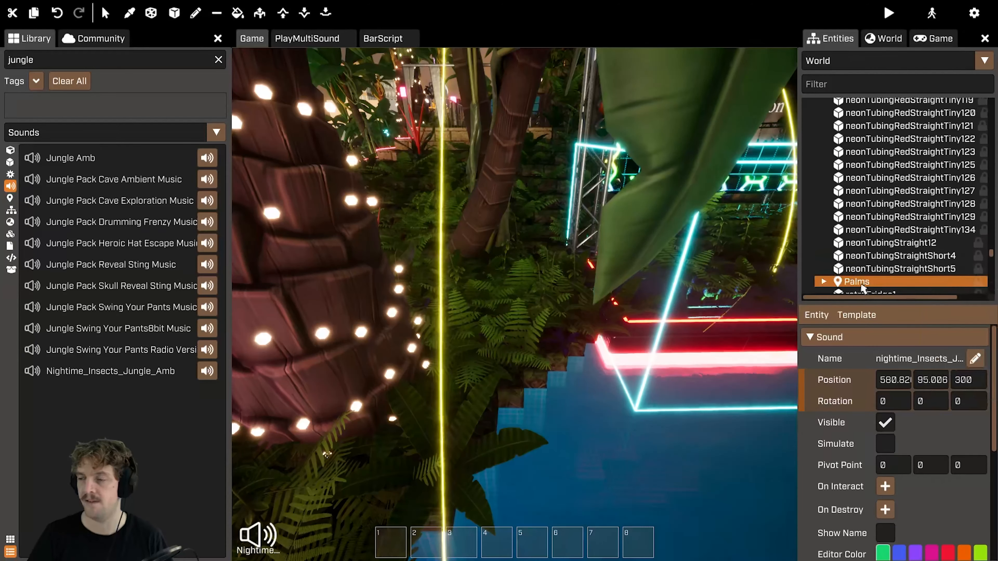
# Place the Jungle Amb sound in the same ferns by the pool and un-parent it from the terrain.
pyautogui.click(88, 157)
pyautogui.click(519, 306)
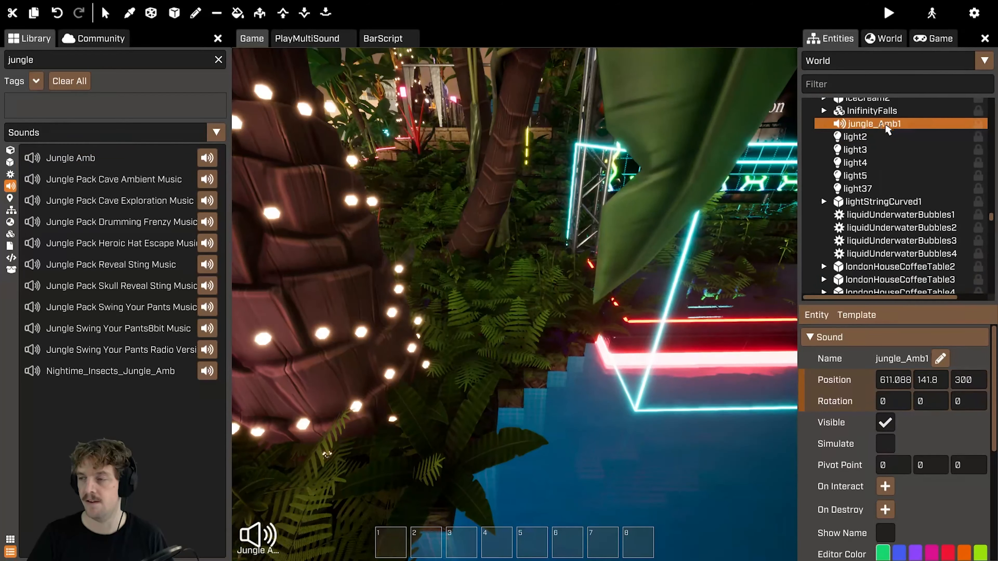
pyautogui.rightClick(880, 123)
pyautogui.click(916, 209)
# Collapse the hotel1 and terrain groups in the entity list and focus on the nightime_Insects_Jungle_Amb1 sound.
pyautogui.moveTo(992, 218); pyautogui.dragTo(990, 105)
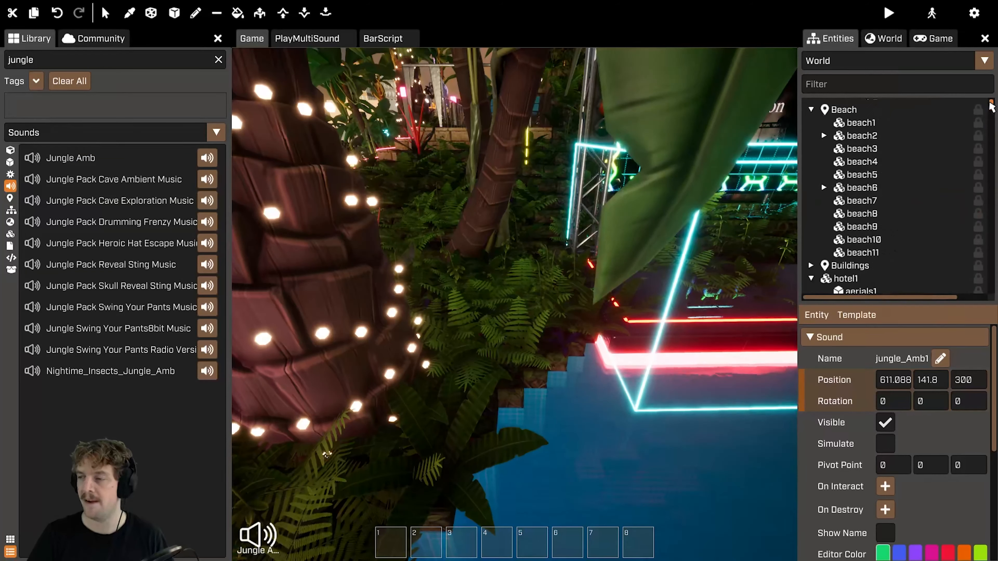
pyautogui.click(811, 279)
pyautogui.scroll(-3, 814, 278)
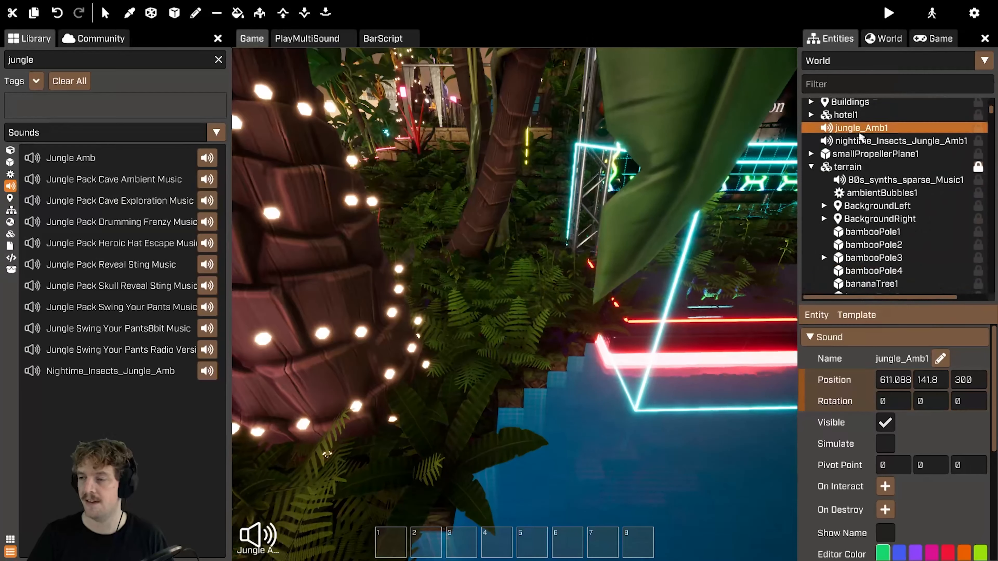
pyautogui.click(811, 167)
pyautogui.doubleClick(900, 270)
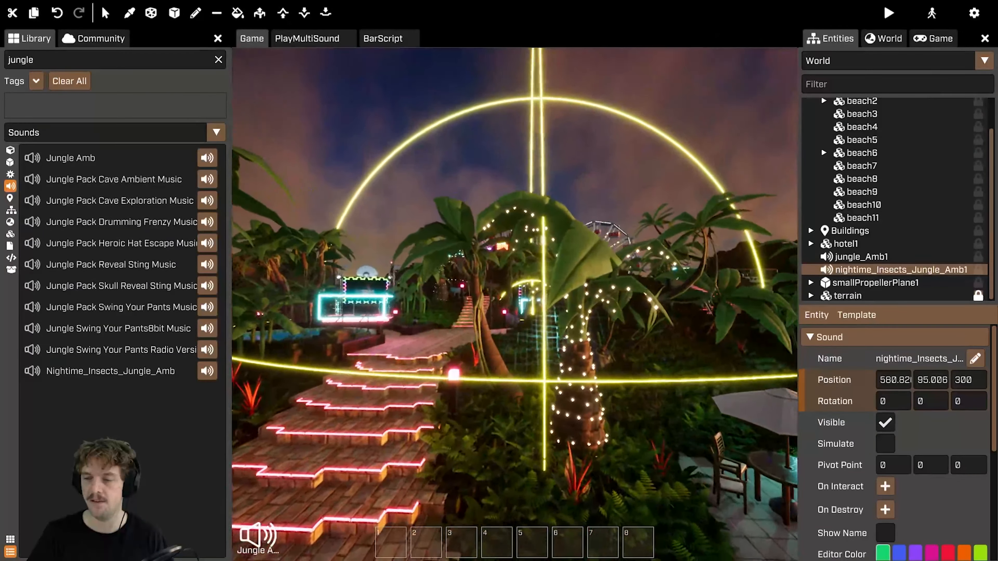
# Compare the two jungle ambience sounds and bring up the range settings of nightime_Insects_Jungle_Amb1.
pyautogui.press('s')
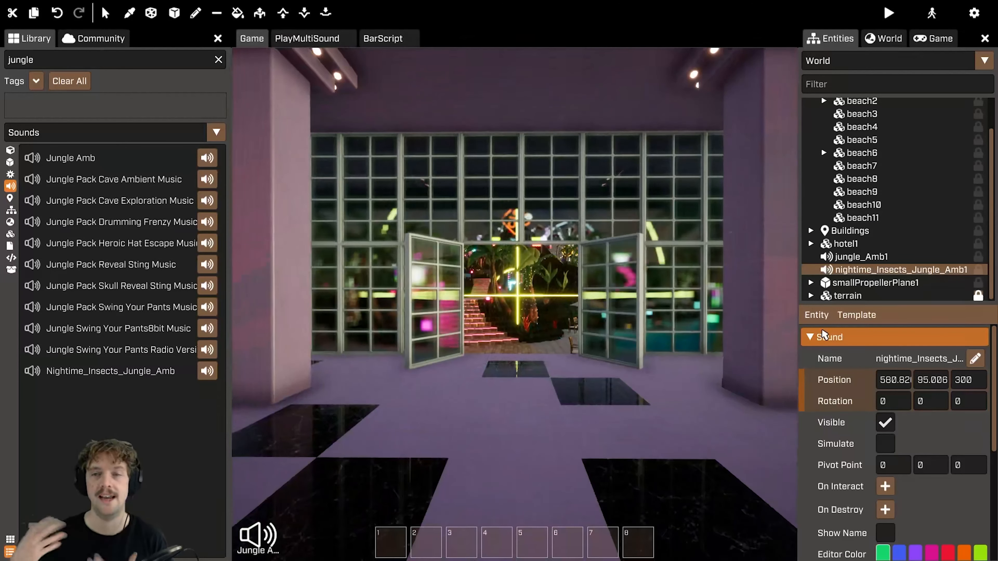
pyautogui.click(947, 258)
pyautogui.click(951, 270)
pyautogui.click(936, 258)
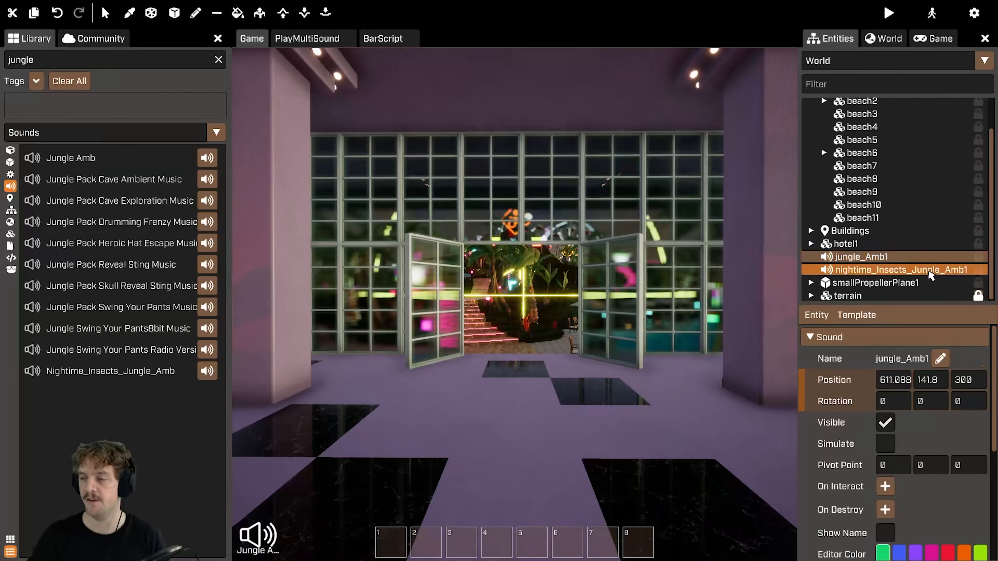
pyautogui.click(929, 273)
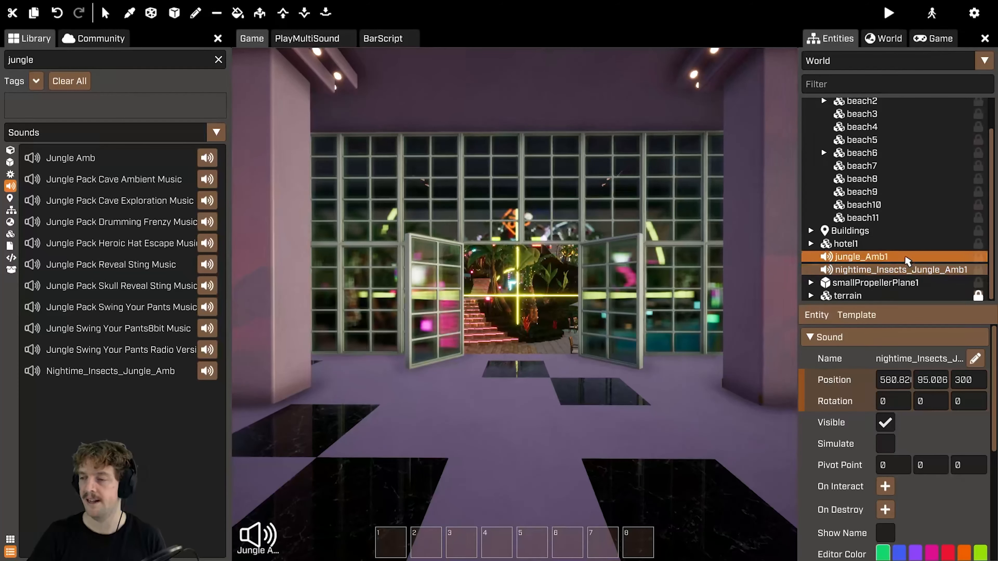
pyautogui.click(916, 257)
pyautogui.click(911, 270)
pyautogui.scroll(-5, 887, 444)
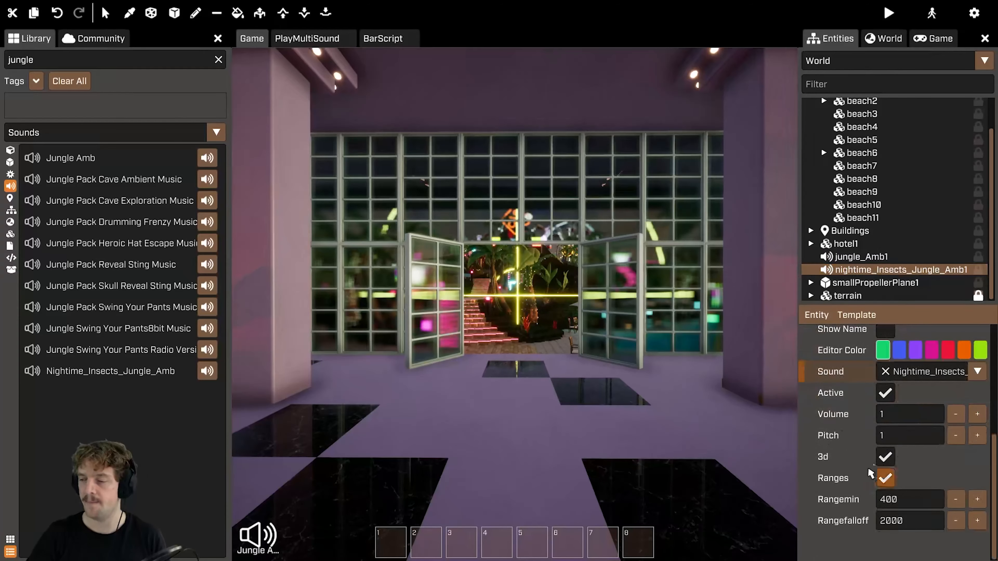
# Examine how far the nighttime insects sound's range reaches around the poolside stairs, planting and paths.
pyautogui.press('w')
pyautogui.moveTo(515, 304); pyautogui.dragTo(558, 339, button='right')
pyautogui.press('s')
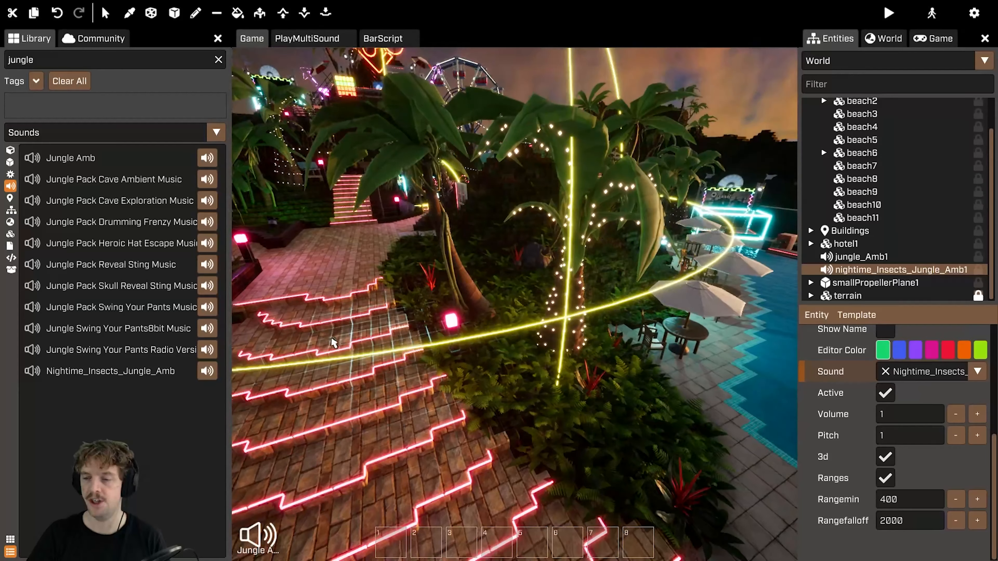
pyautogui.moveTo(333, 343); pyautogui.dragTo(432, 337, button='right')
pyautogui.press('w')
pyautogui.press('s')
pyautogui.moveTo(544, 322); pyautogui.dragTo(425, 326, button='right')
pyautogui.press('w')
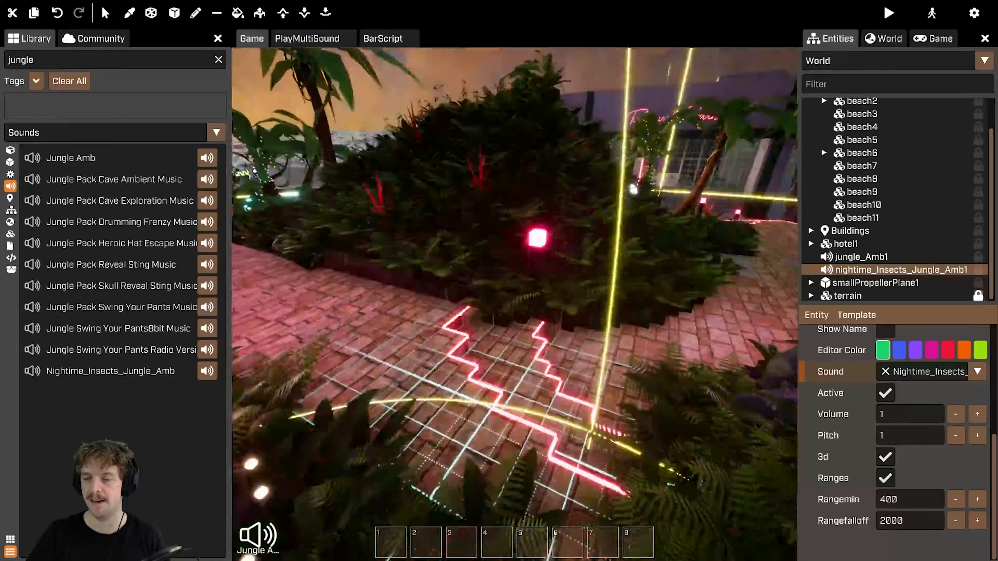
pyautogui.moveTo(514, 305); pyautogui.dragTo(707, 212, button='right')
pyautogui.press('w')
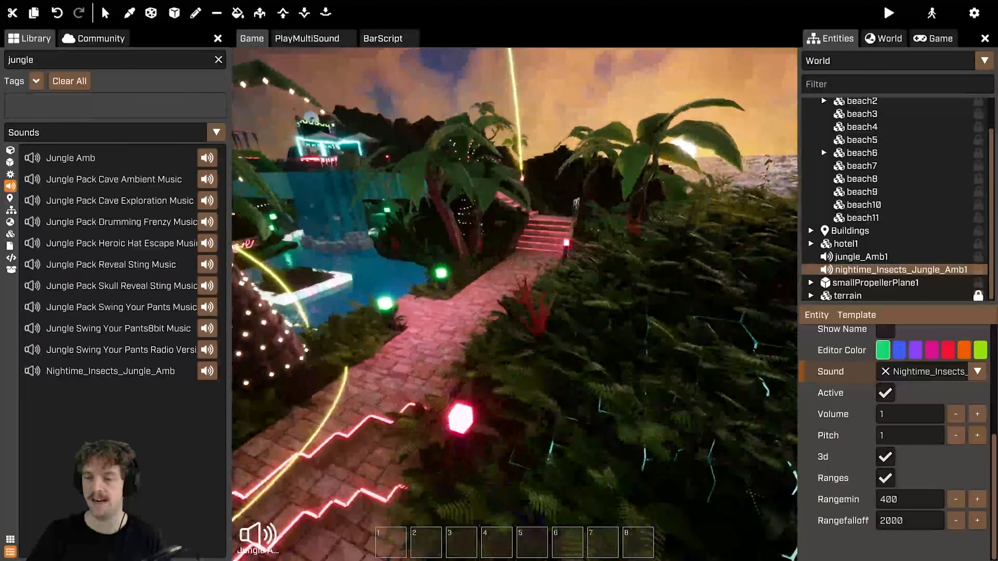
pyautogui.moveTo(515, 303); pyautogui.dragTo(590, 330, button='right')
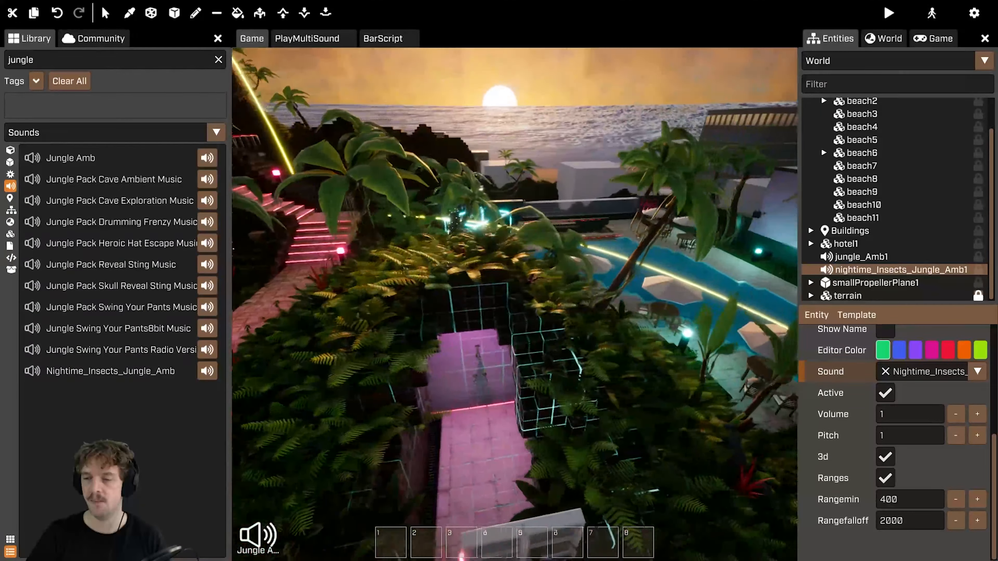
# Examine the nighttime insects sound's range relative to the hotel lobby and the pool terrace outside its doors.
pyautogui.moveTo(514, 303); pyautogui.dragTo(474, 437, button='right')
pyautogui.press('w')
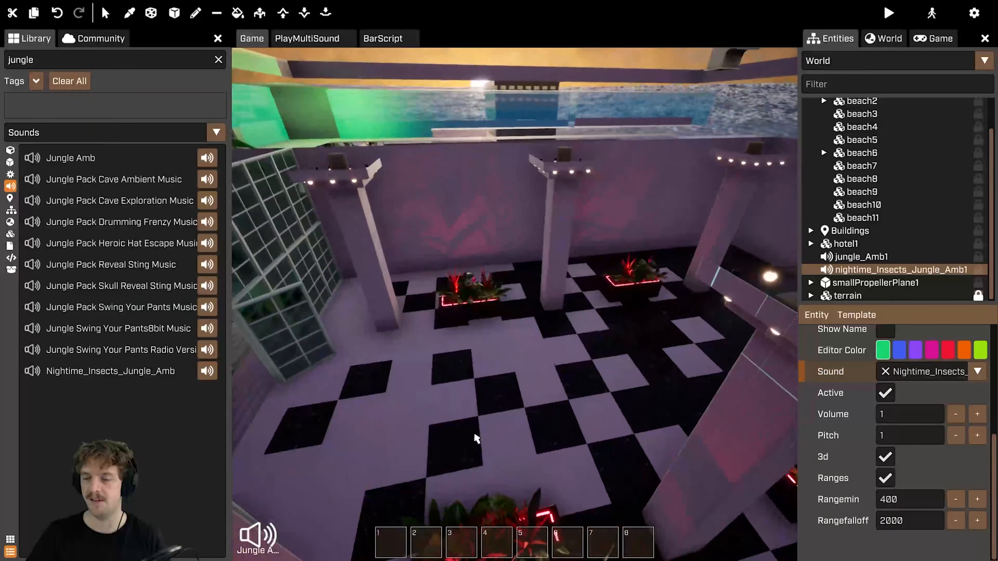
pyautogui.moveTo(535, 484); pyautogui.dragTo(531, 309, button='right')
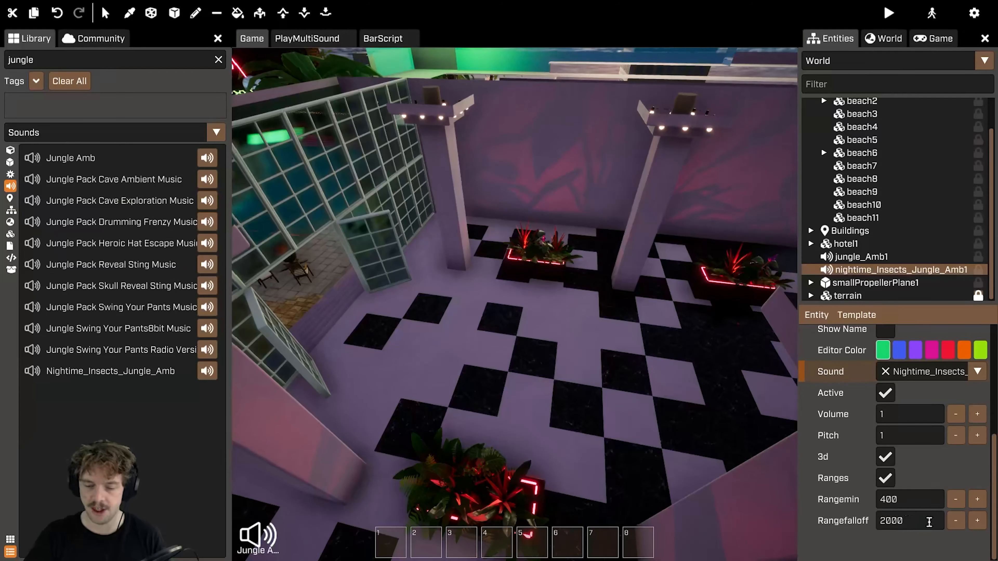
pyautogui.moveTo(589, 354); pyautogui.dragTo(558, 299, button='right')
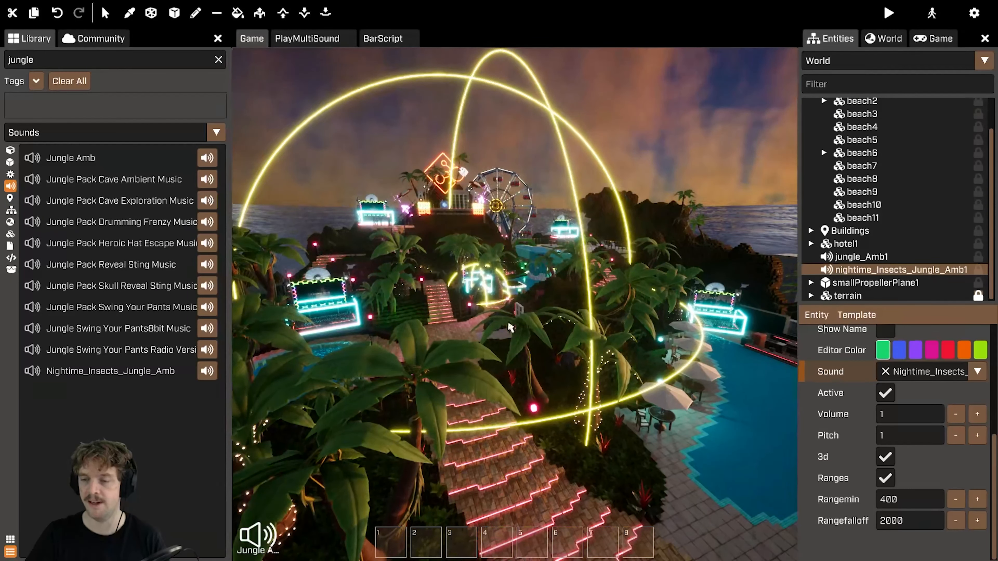
pyautogui.moveTo(645, 460); pyautogui.dragTo(770, 491, button='right')
pyautogui.press('d')
pyautogui.press('w')
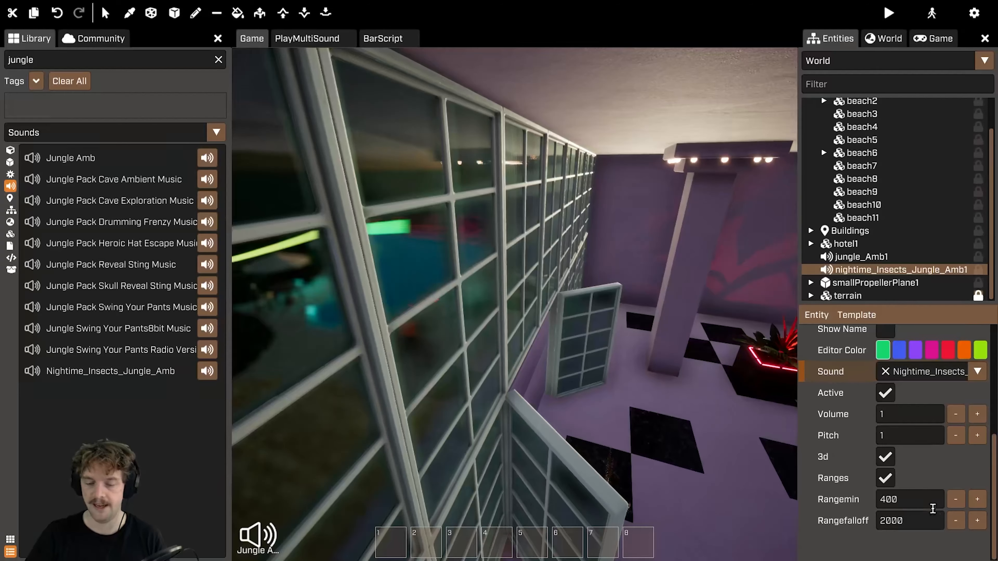
pyautogui.press('w')
pyautogui.moveTo(530, 347); pyautogui.dragTo(877, 492, button='right')
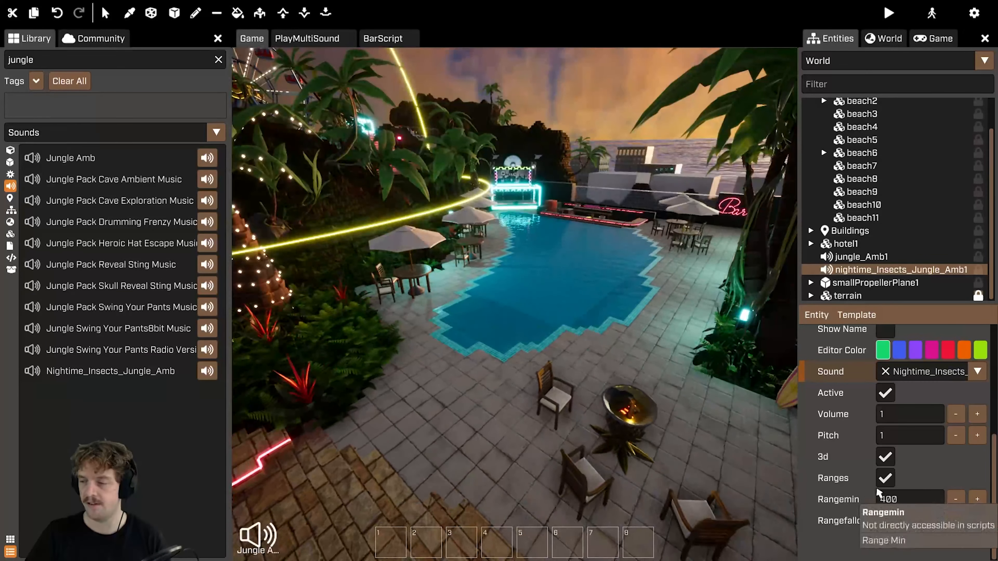
# Set the Rangemin of the nightime_Insects_Jungle_Amb1 sound to 3700.
pyautogui.click(920, 503)
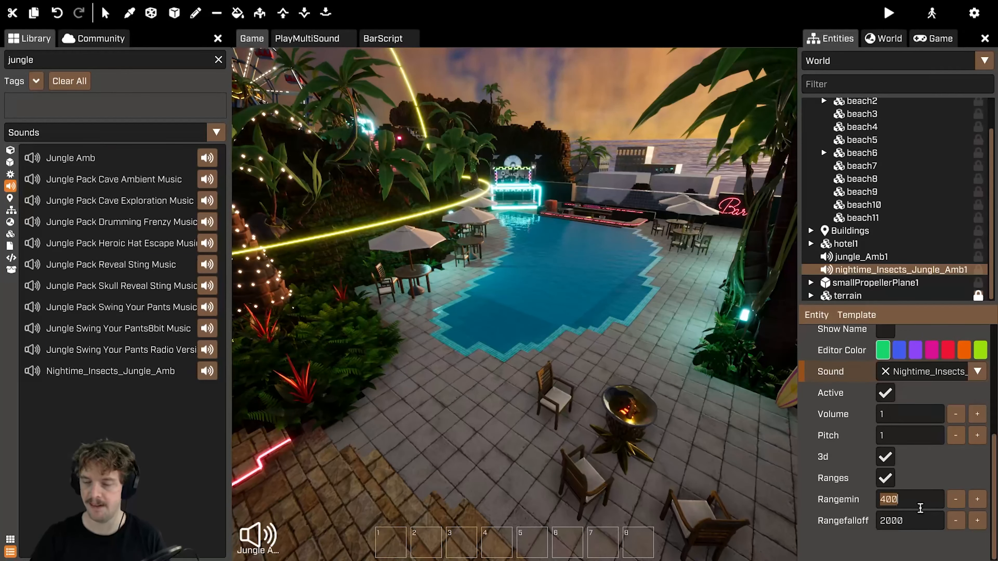
pyautogui.moveTo(591, 460); pyautogui.dragTo(538, 443, button='right')
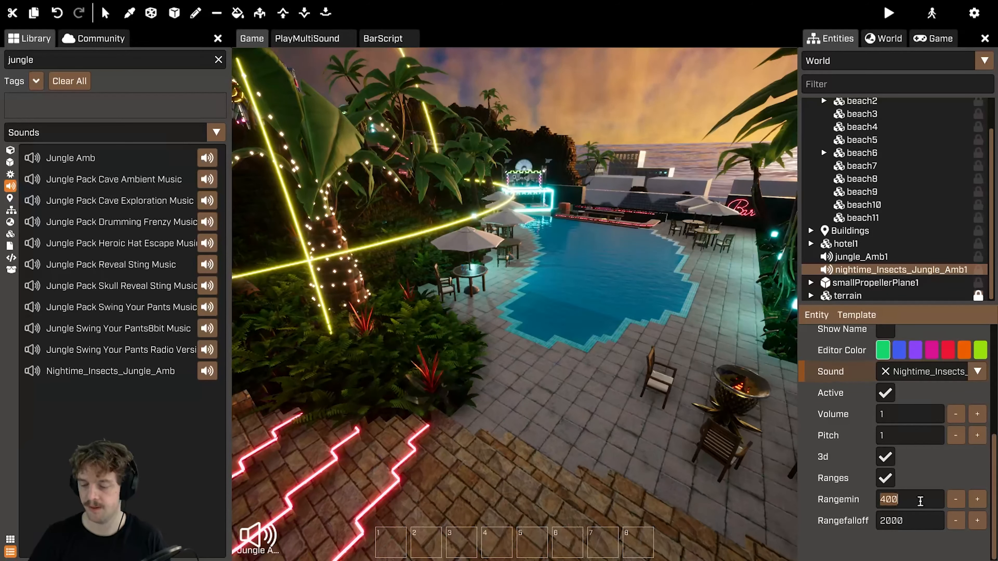
pyautogui.write('3700')
pyautogui.press('s')
pyautogui.moveTo(636, 441)
pyautogui.mouseDown(button='right')
pyautogui.moveTo(708, 433)
pyautogui.moveTo(633, 433)
pyautogui.mouseUp(button='right')
pyautogui.moveTo(665, 364); pyautogui.dragTo(546, 338, button='right')
pyautogui.press('w')
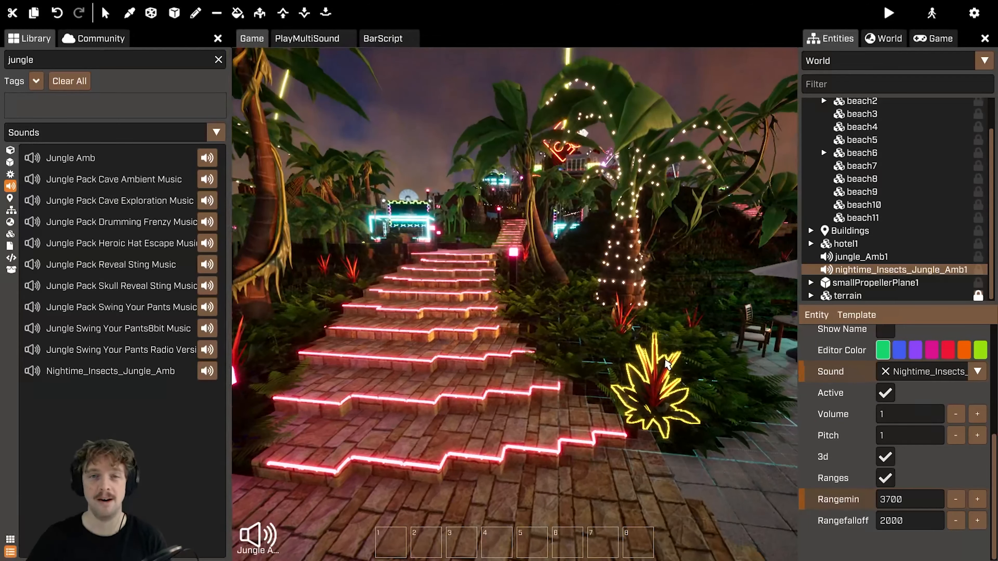
# Set the Rangefalloff of the nightime_Insects_Jungle_Amb1 sound to 1500.
pyautogui.press('w')
pyautogui.moveTo(684, 377); pyautogui.dragTo(786, 396, button='right')
pyautogui.press('s')
pyautogui.press('d')
pyautogui.press('a')
pyautogui.write('1500')
pyautogui.press('Return')
# Check the nighttime insects sound's falloff between the lobby and pool terrace, and turn off its 3d option.
pyautogui.press('w')
pyautogui.press('s')
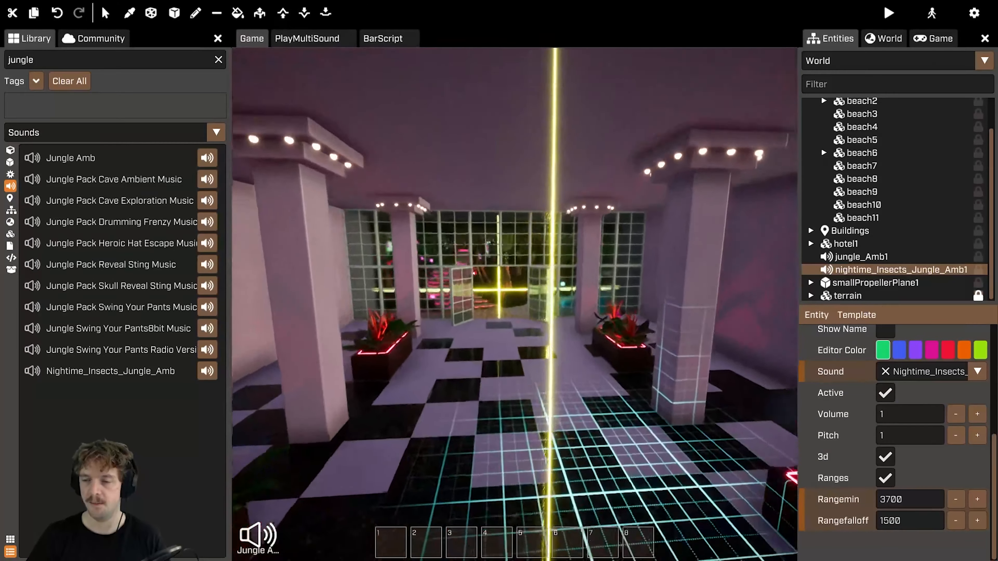
pyautogui.press('w')
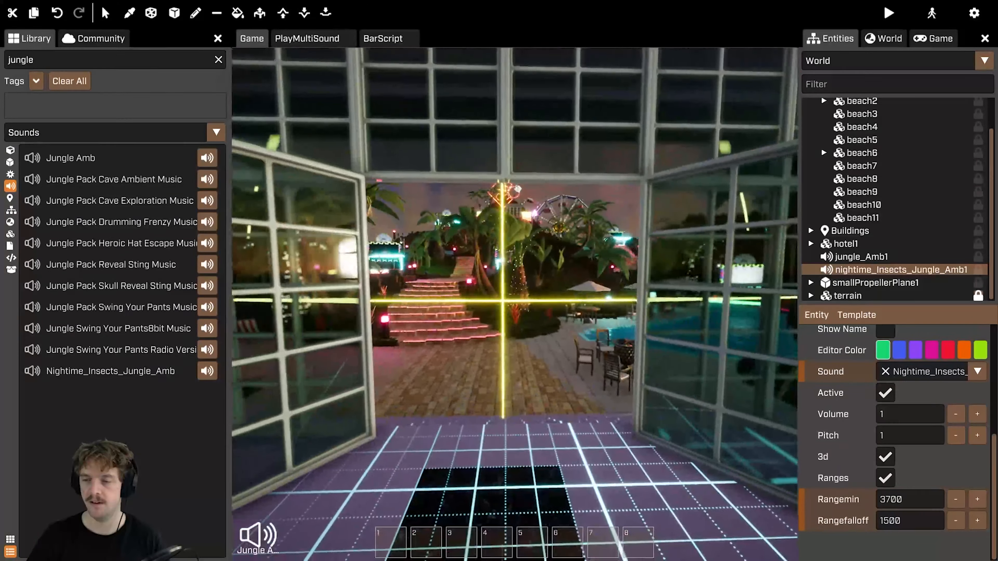
pyautogui.press('s')
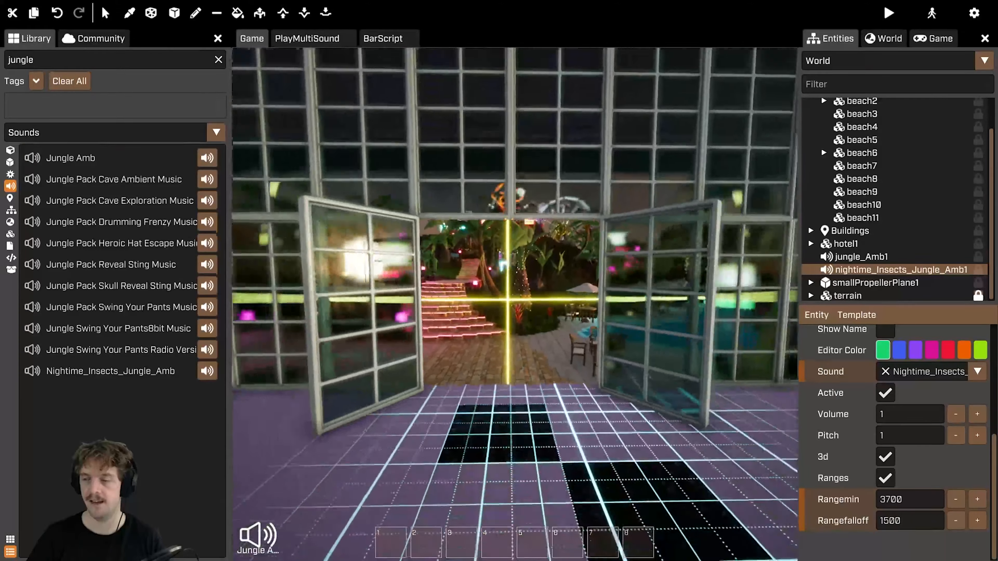
pyautogui.press('s')
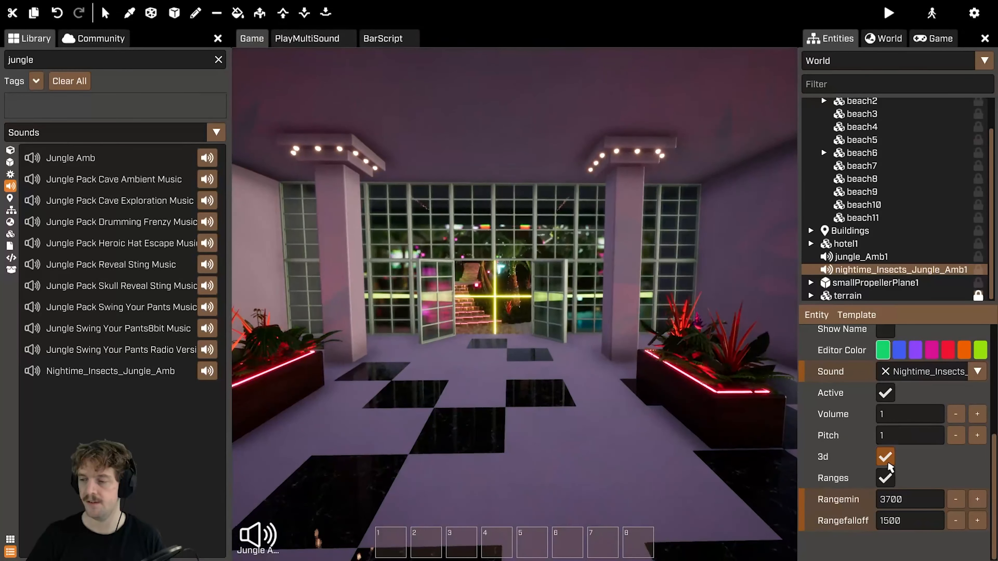
pyautogui.click(887, 462)
pyautogui.press('s')
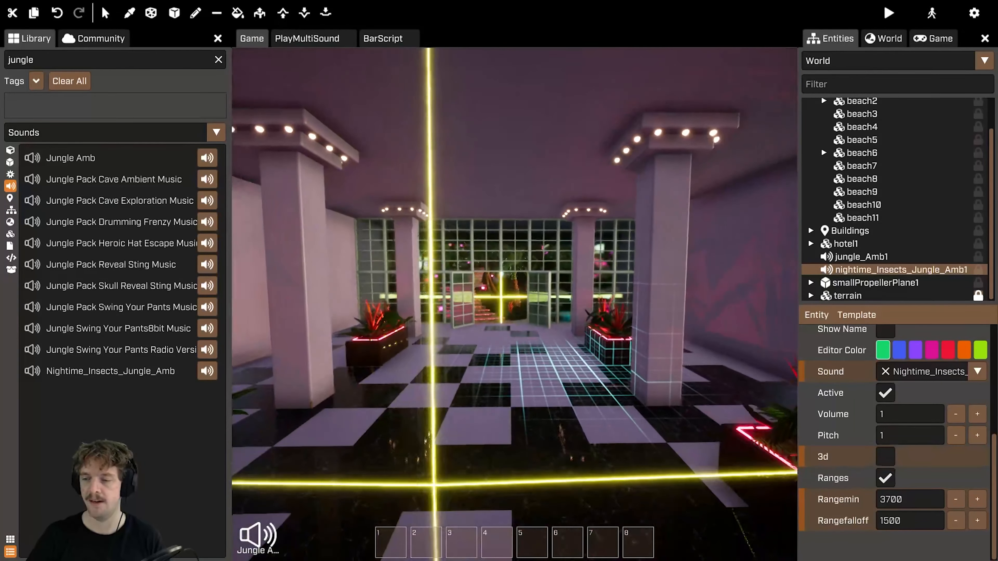
pyautogui.press('w')
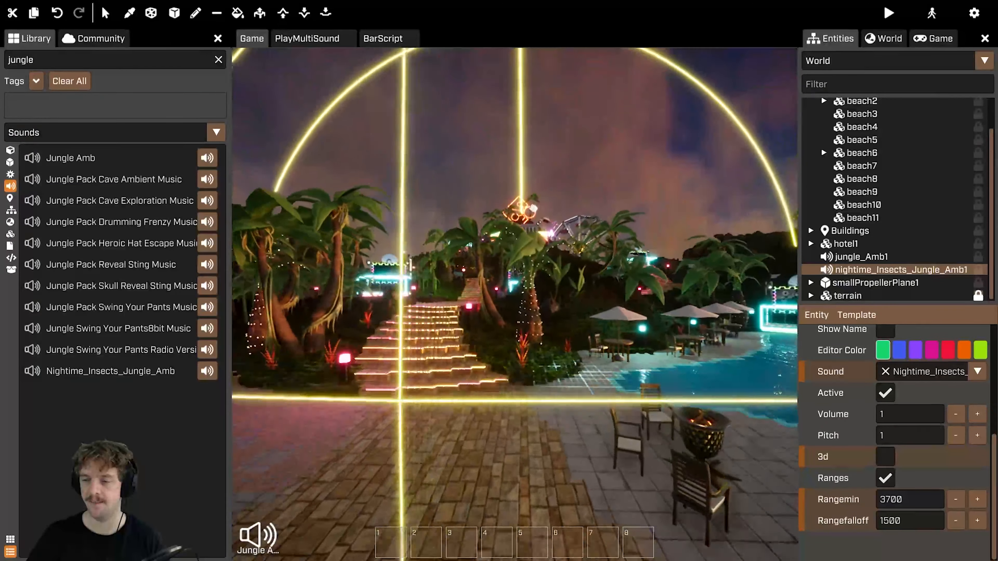
pyautogui.press('s')
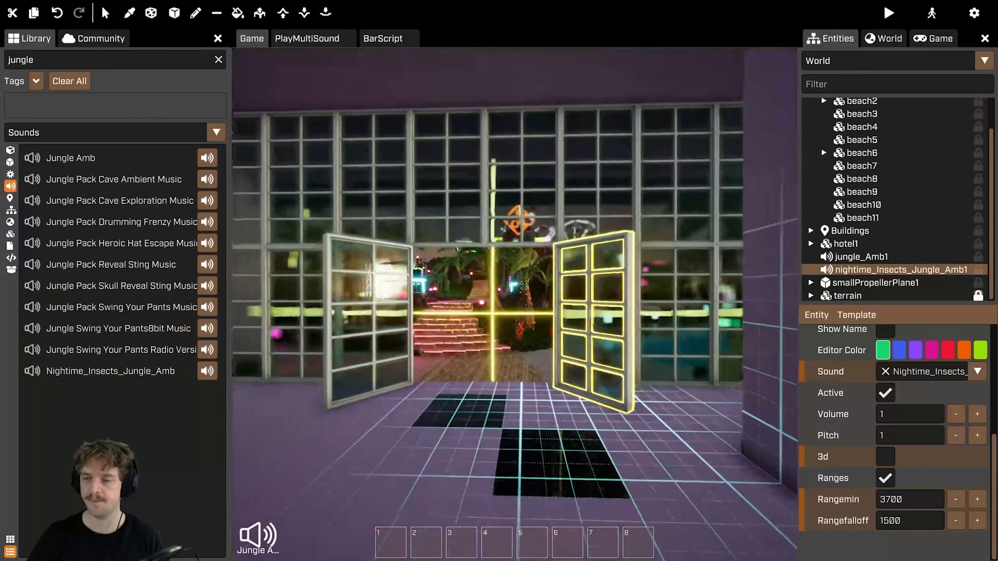
# Set the jungle_Amb1 sound's Rangemin to 3700 and its Rangefalloff to 1500.
pyautogui.click(849, 258)
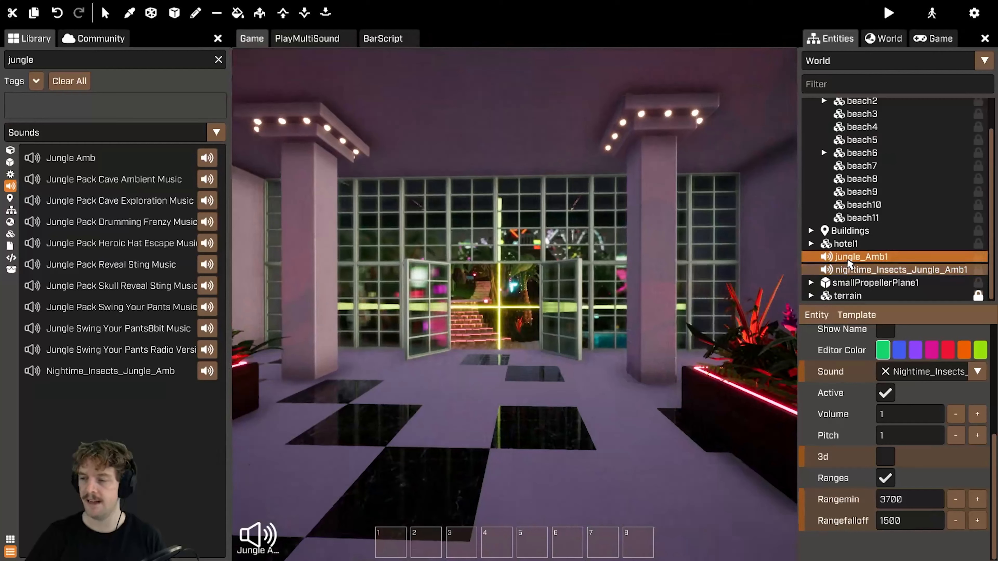
pyautogui.click(845, 261)
pyautogui.click(851, 270)
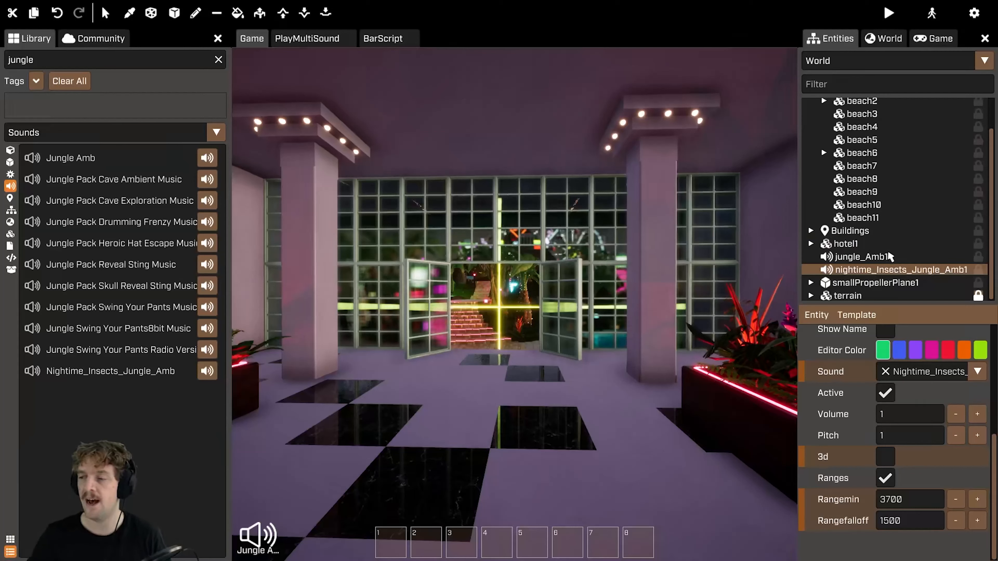
pyautogui.click(892, 257)
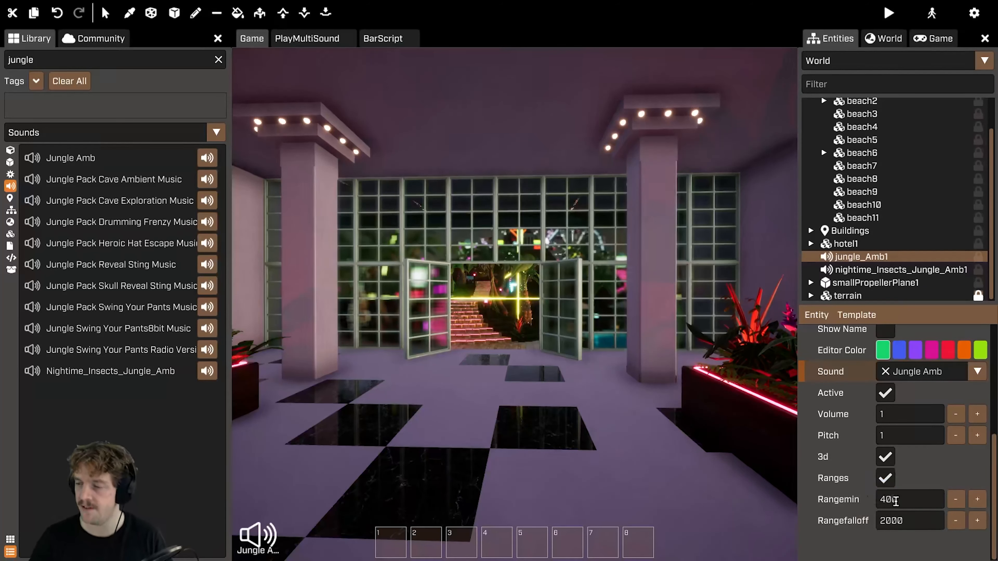
pyautogui.write('0')
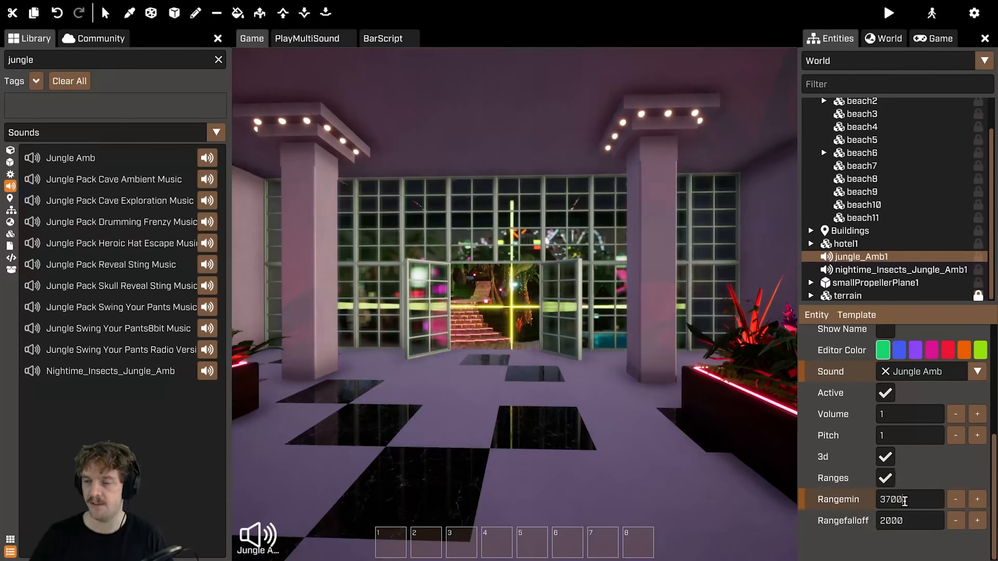
pyautogui.write('150')
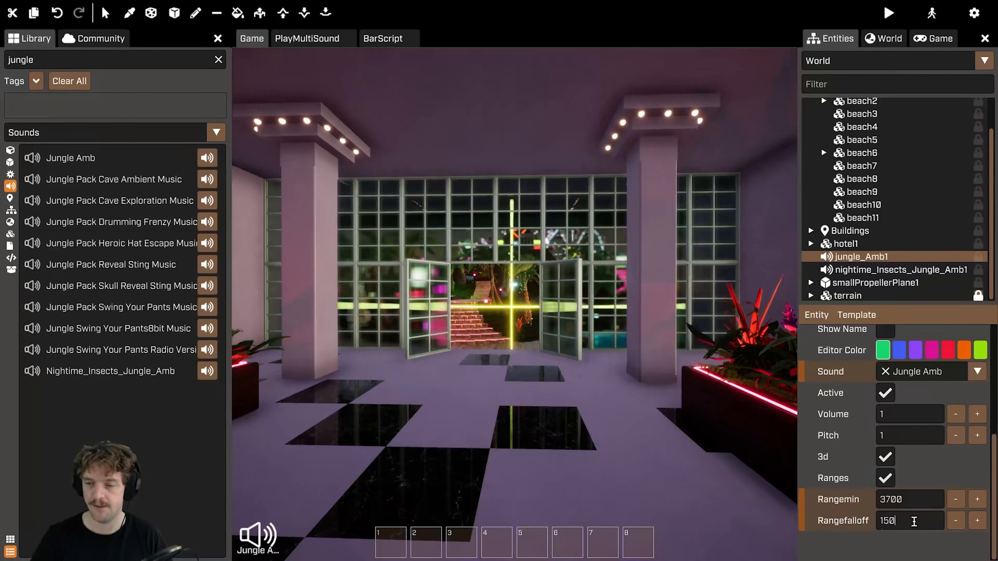
# Check how both jungle sounds carry from the pool terrace to the back of the hotel lobby.
pyautogui.moveTo(499, 414); pyautogui.dragTo(474, 412, button='right')
pyautogui.press('s')
pyautogui.press('w')
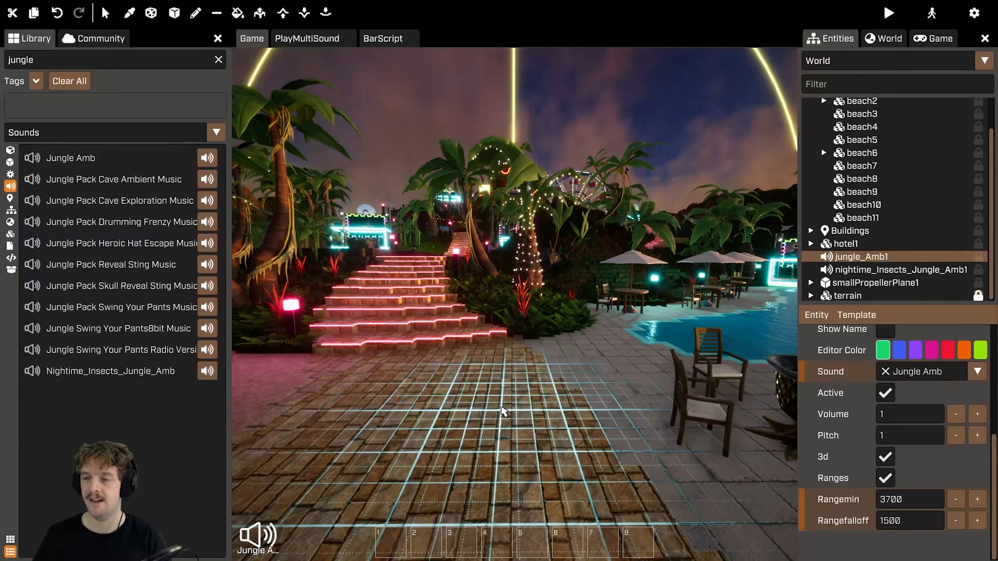
pyautogui.moveTo(491, 411); pyautogui.dragTo(354, 405, button='right')
pyautogui.press('w')
pyautogui.press('w')
pyautogui.press('s')
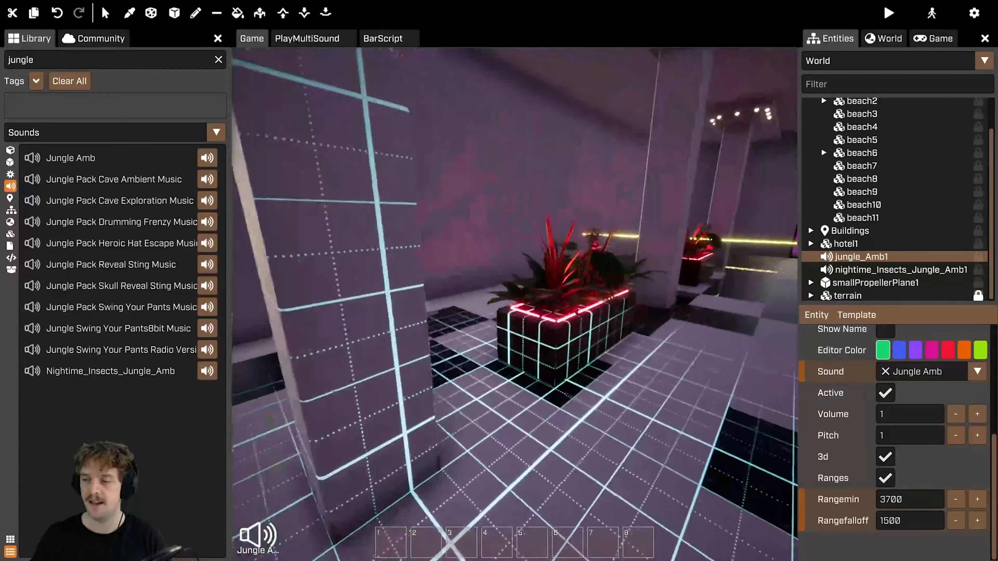
pyautogui.press('w')
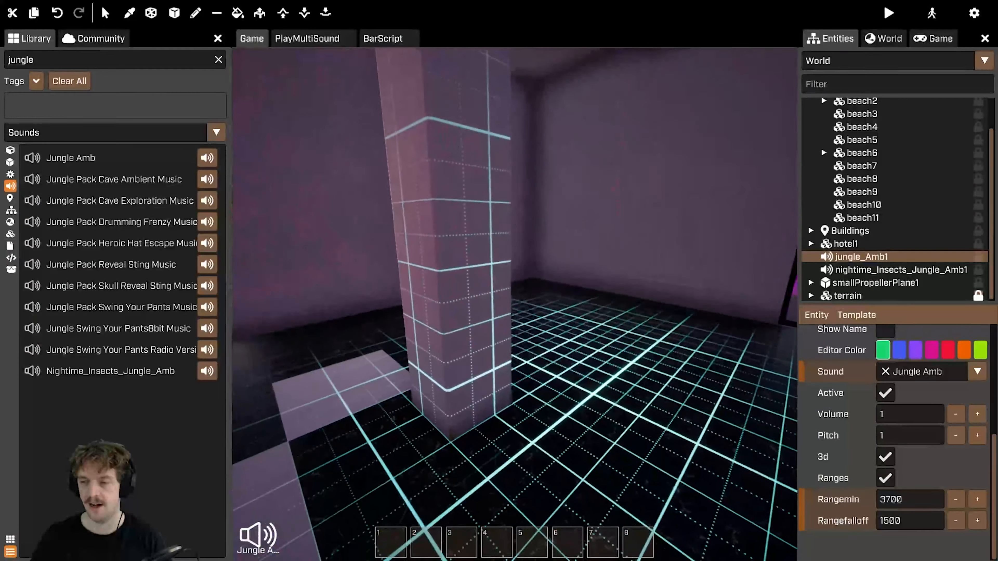
pyautogui.moveTo(491, 416); pyautogui.dragTo(491, 416, button='right')
pyautogui.moveTo(565, 371); pyautogui.dragTo(565, 370, button='right')
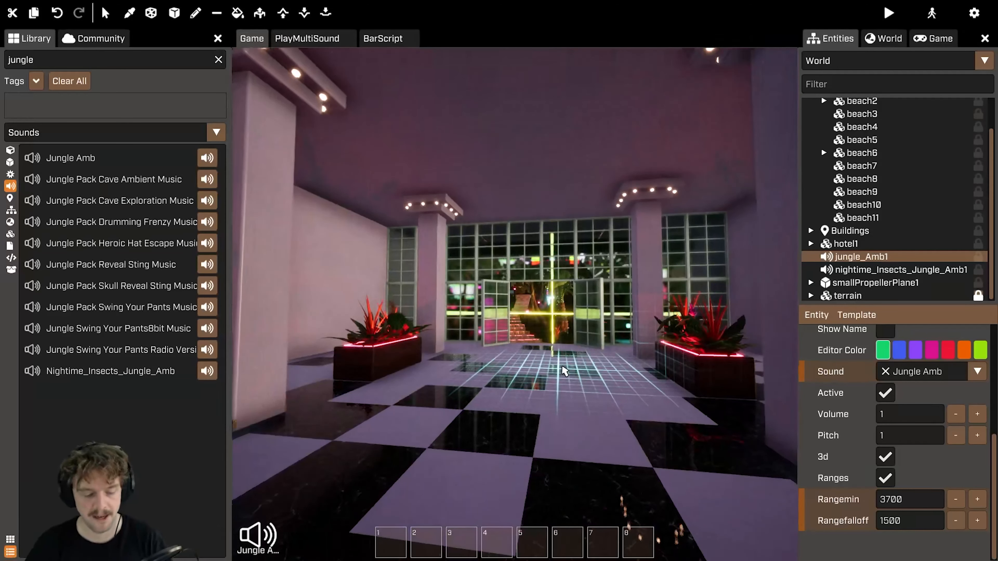
# Play-test the ambience by walking from the hotel lobby out to the pool terrace, and return to editing.
pyautogui.press('F5')
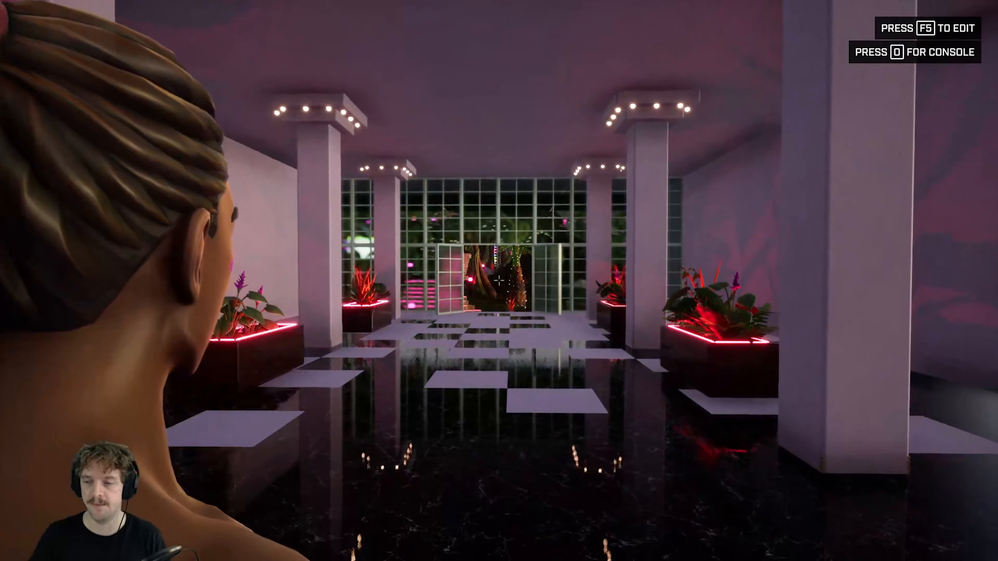
pyautogui.press('w')
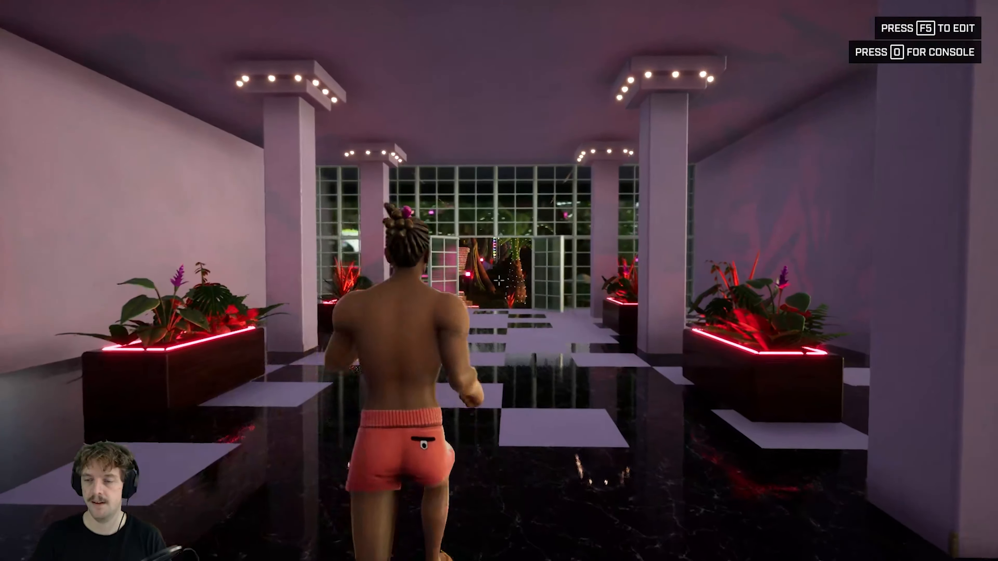
pyautogui.press('w')
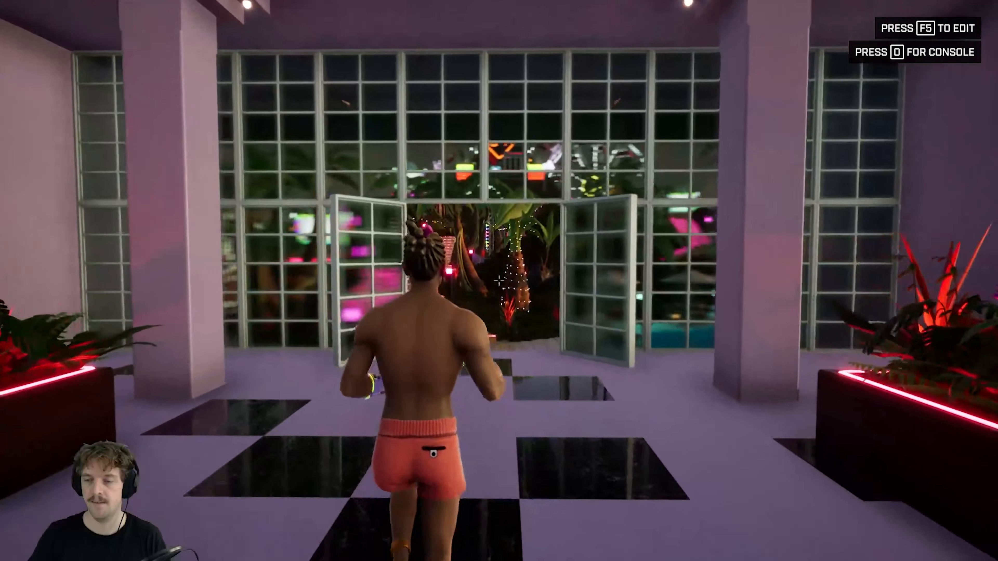
pyautogui.press('w')
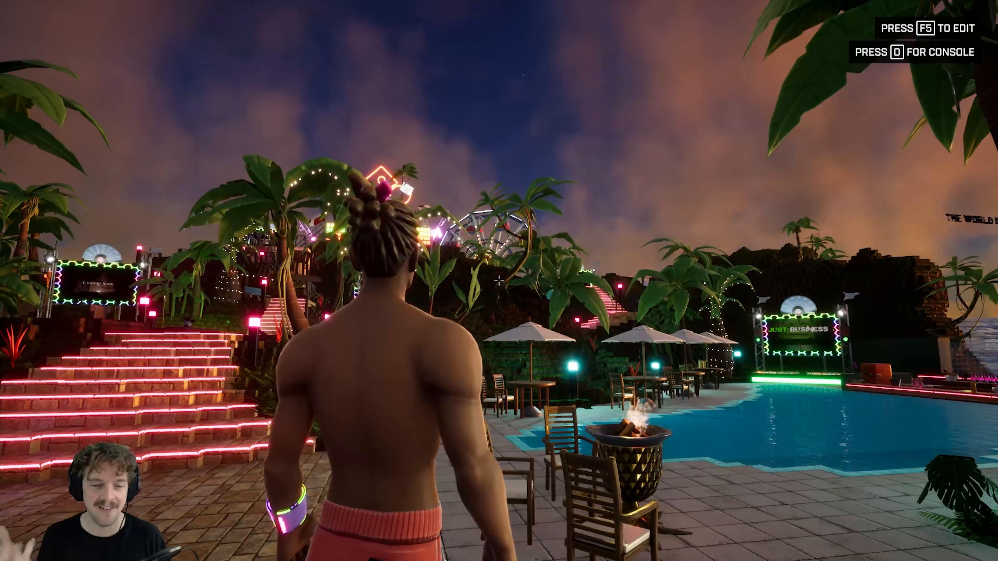
pyautogui.press('w')
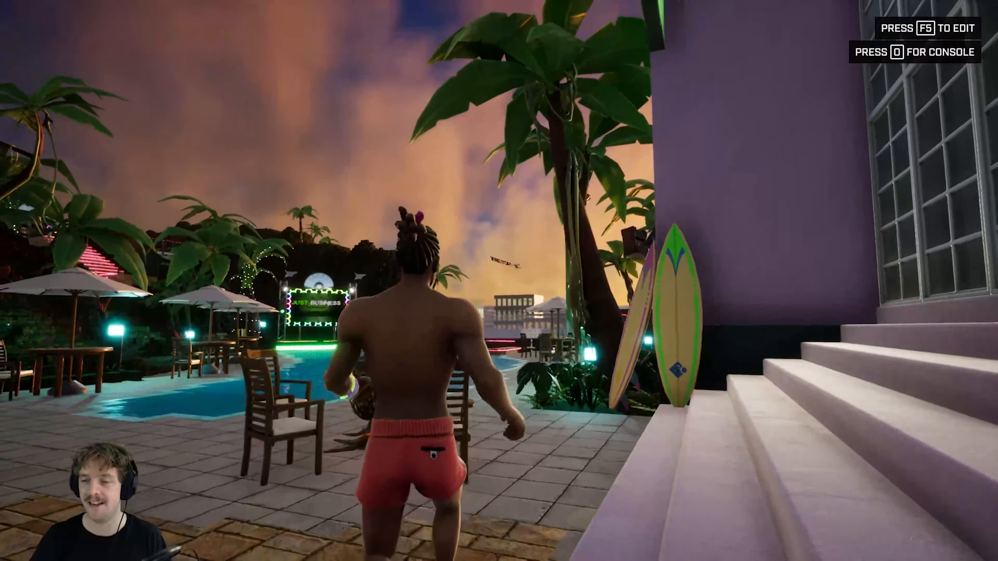
pyautogui.press('w')
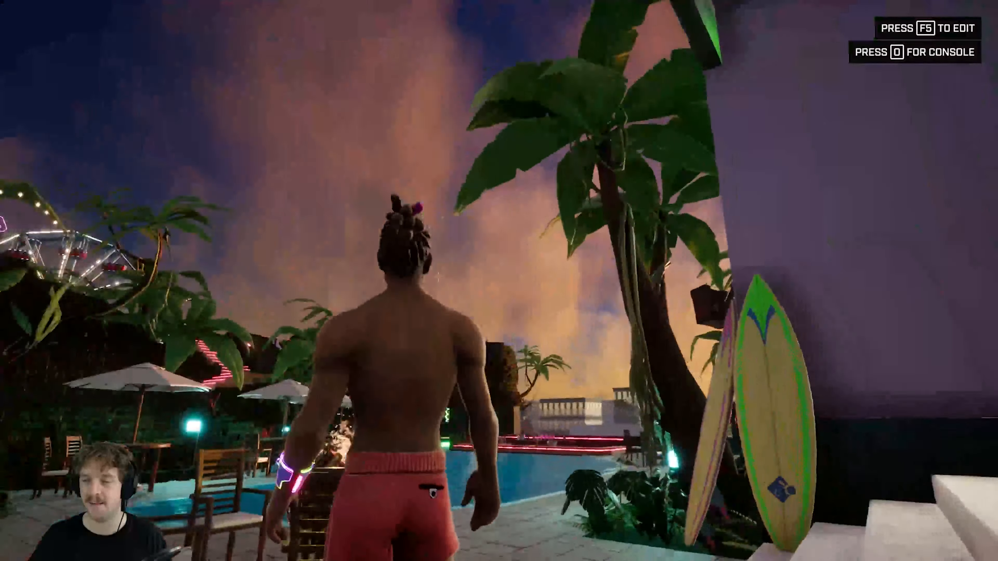
pyautogui.press('s')
pyautogui.press('w')
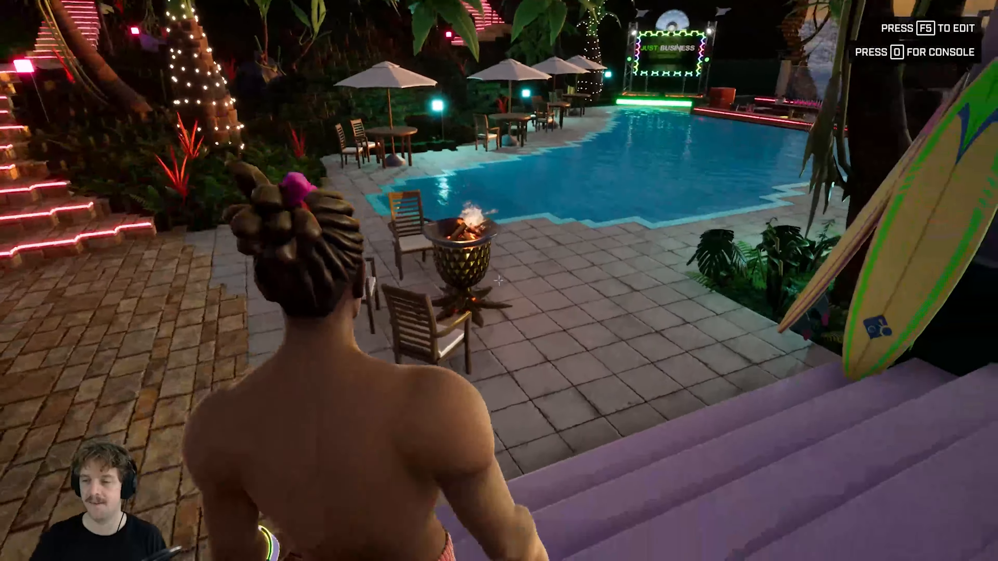
pyautogui.press('w')
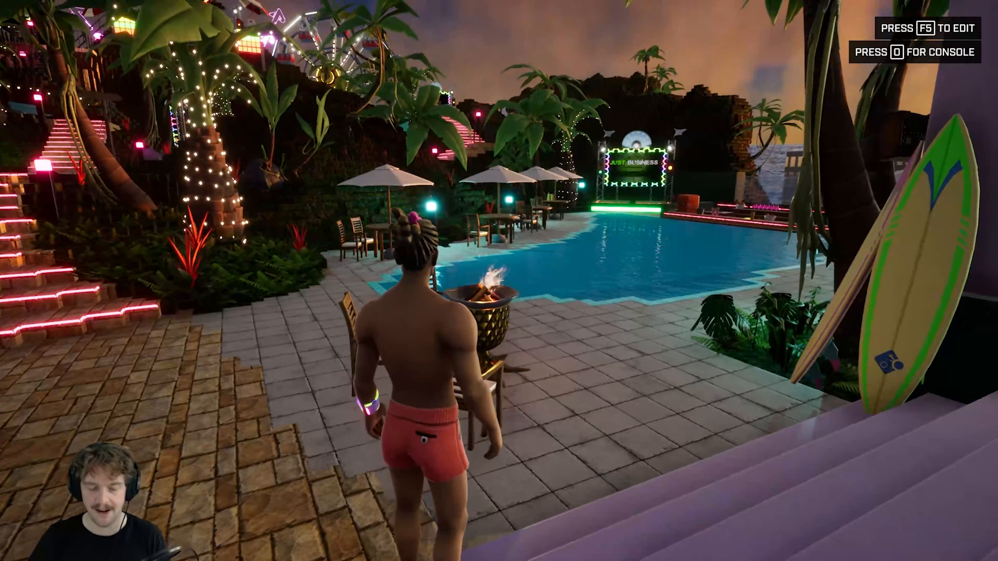
pyautogui.press('F5')
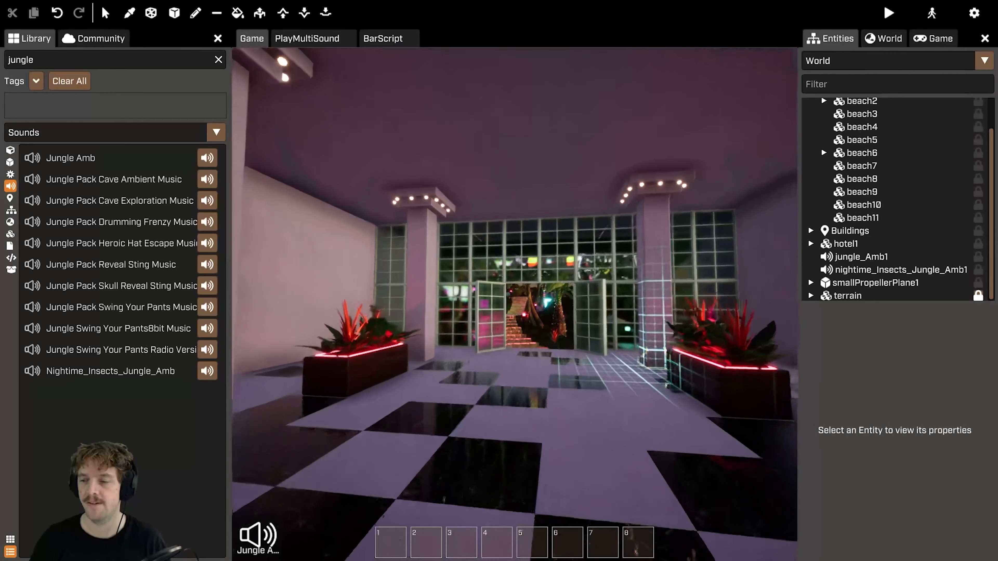
# Search the sound library for "fire" and preview Fire_Small_Loop for the poolside fire pit.
pyautogui.press('w')
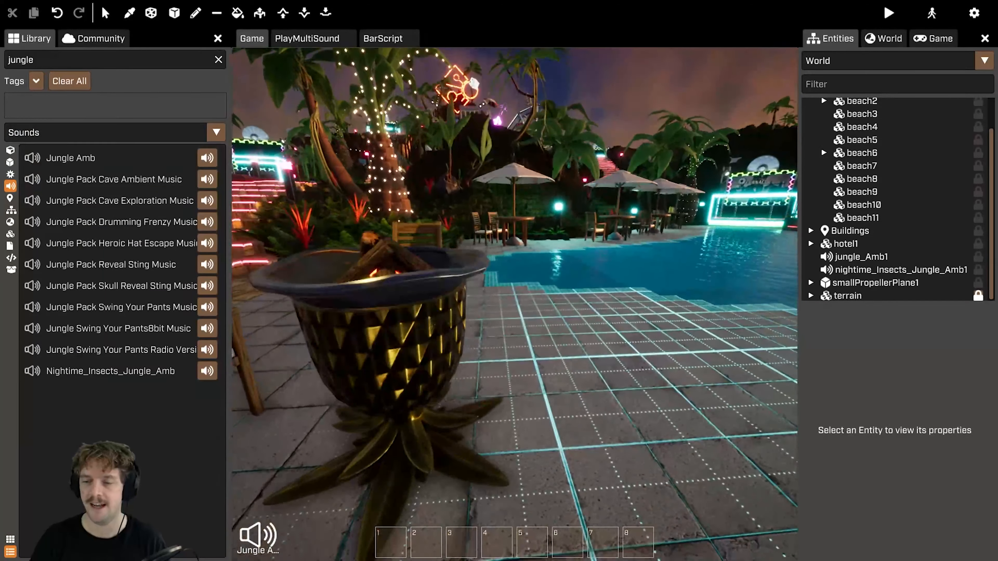
pyautogui.press('s')
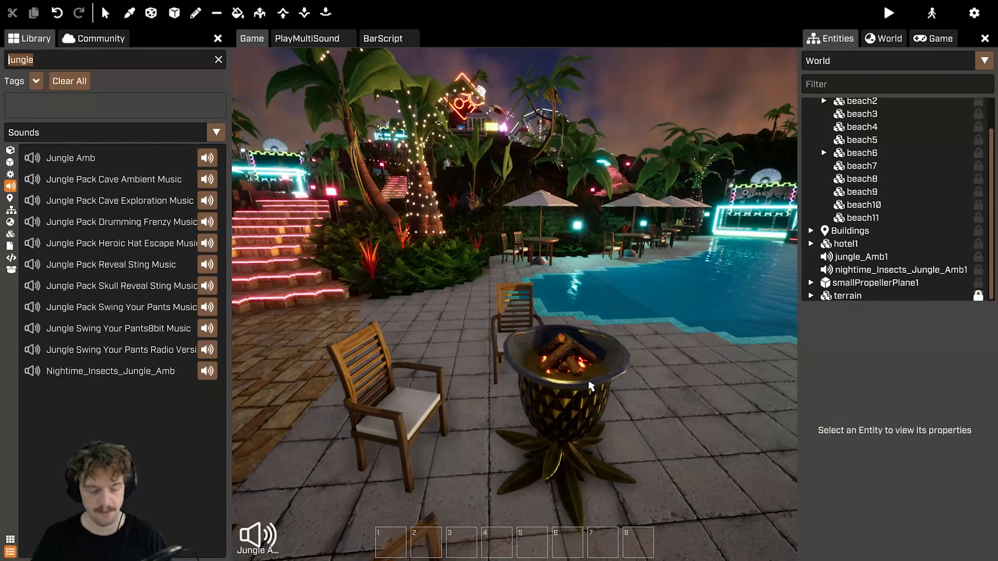
pyautogui.write('fire')
pyautogui.scroll(-5, 185, 421)
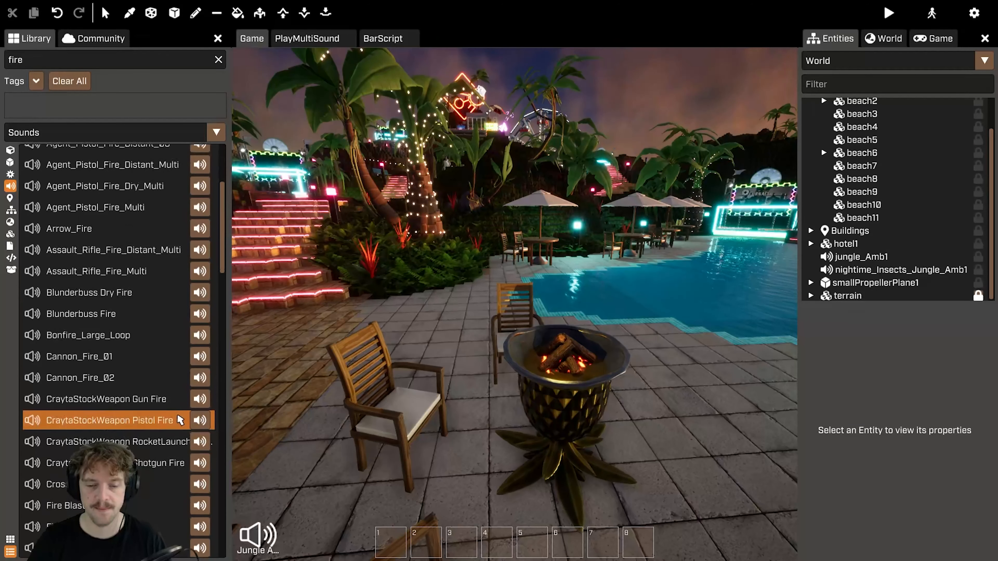
pyautogui.scroll(-4, 191, 456)
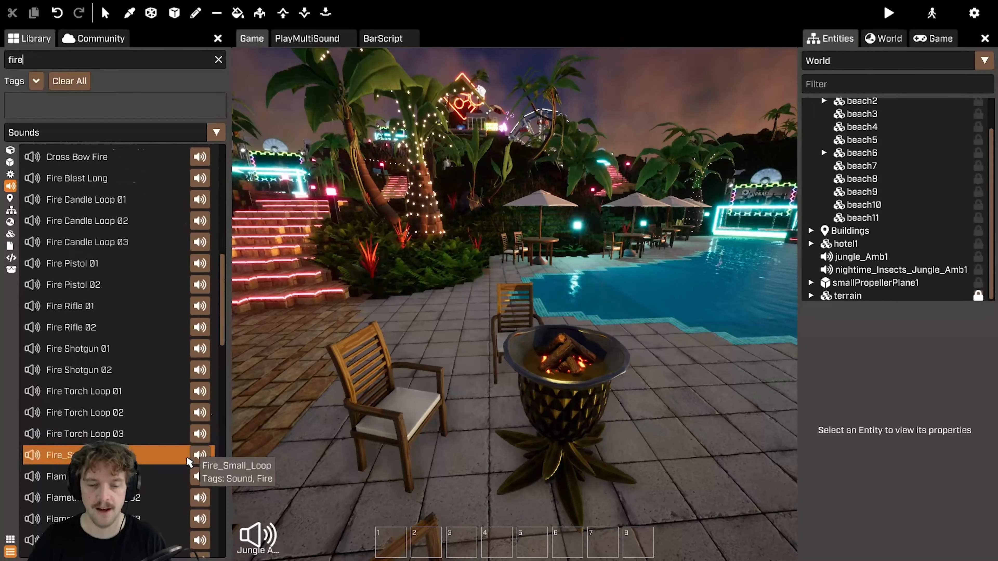
pyautogui.scroll(-8, 189, 458)
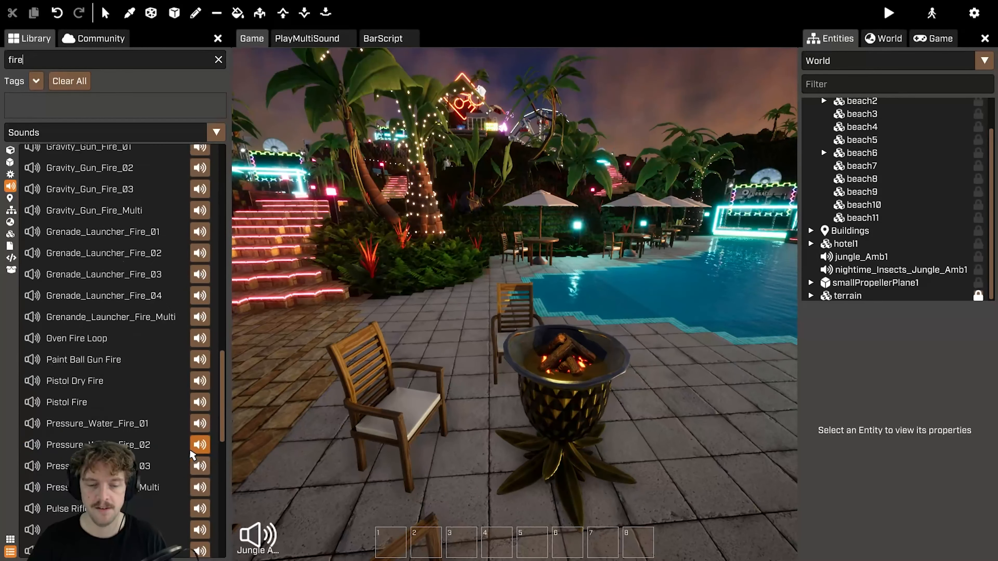
pyautogui.scroll(5, 195, 452)
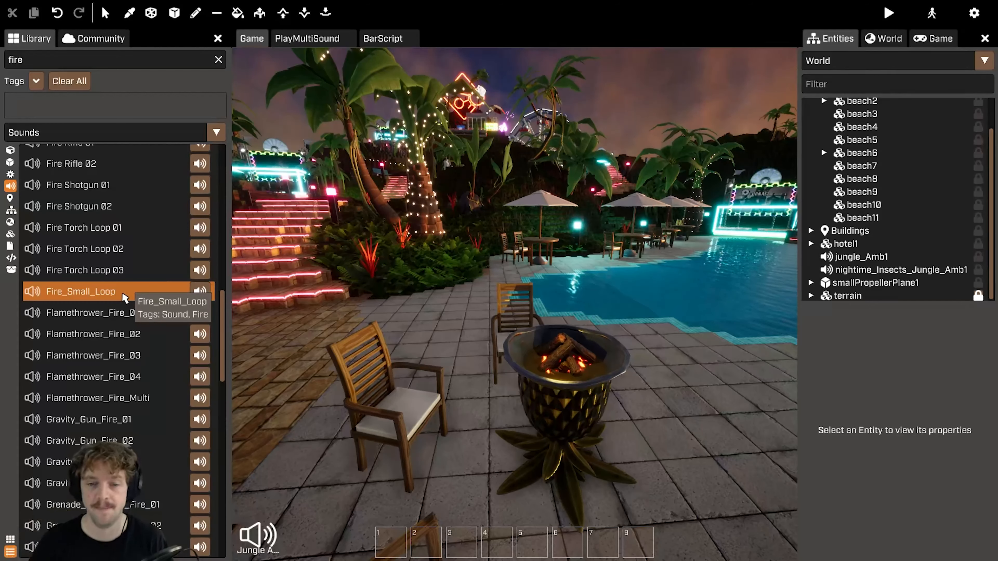
pyautogui.click(204, 295)
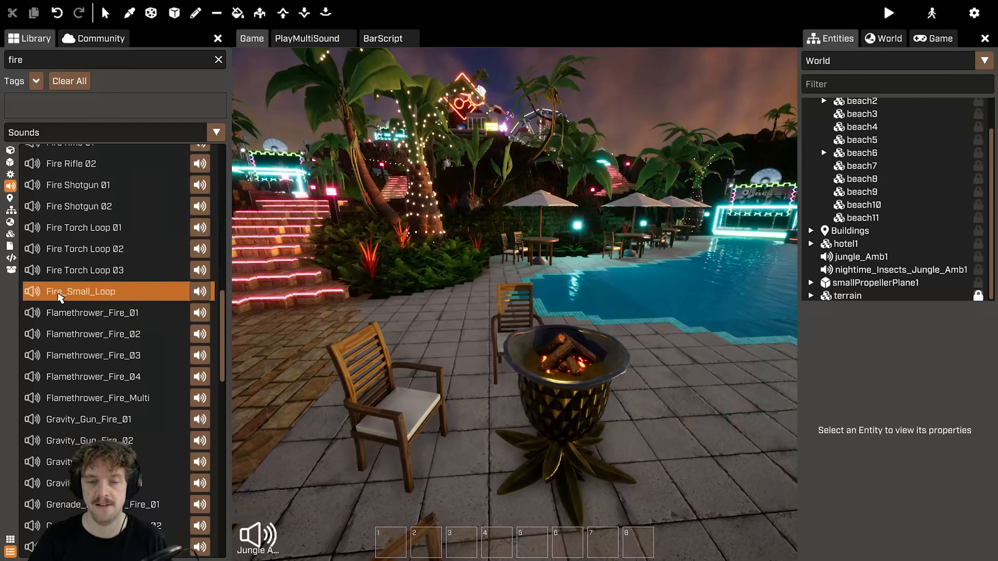
# Place the Fire_Small_Loop sound on the campfire logs inside the golden fire pit on the pool terrace.
pyautogui.click(59, 295)
pyautogui.moveTo(118, 292); pyautogui.dragTo(573, 352)
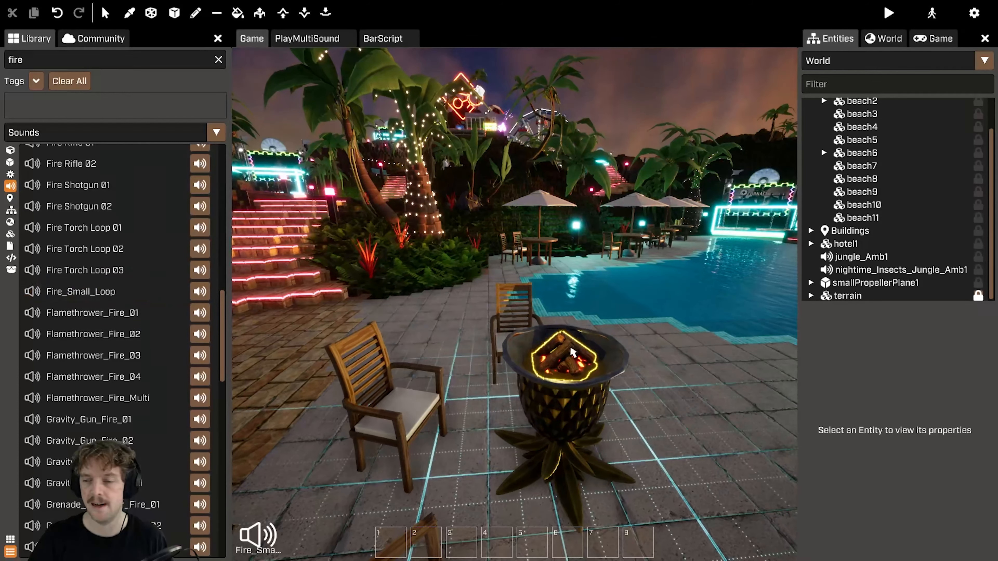
pyautogui.click(566, 358)
# Check how far the fire sound carries between the pool terrace and the hotel lobby.
pyautogui.moveTo(685, 413); pyautogui.dragTo(746, 405, button='right')
pyautogui.press('s')
pyautogui.press('s')
pyautogui.press('w')
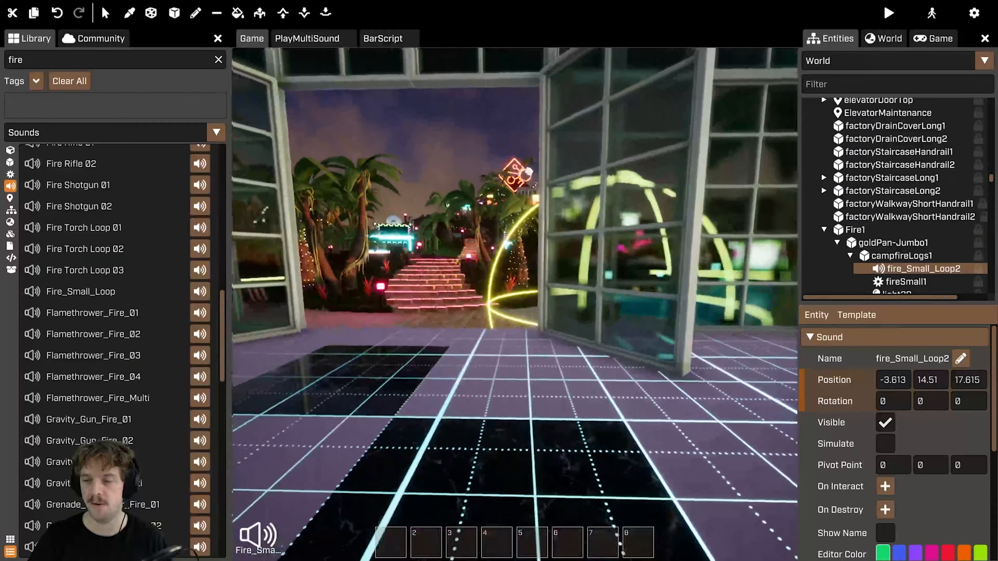
pyautogui.press('w')
pyautogui.press('w')
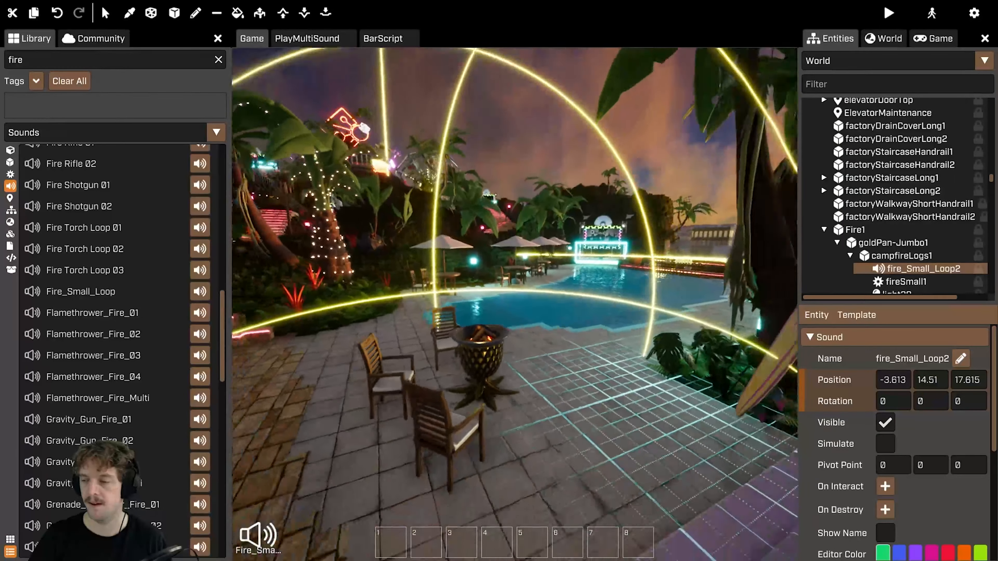
# Set the fire sound's Rangefalloff to 1000 and check its reach from the lobby doors.
pyautogui.scroll(-5, 916, 488)
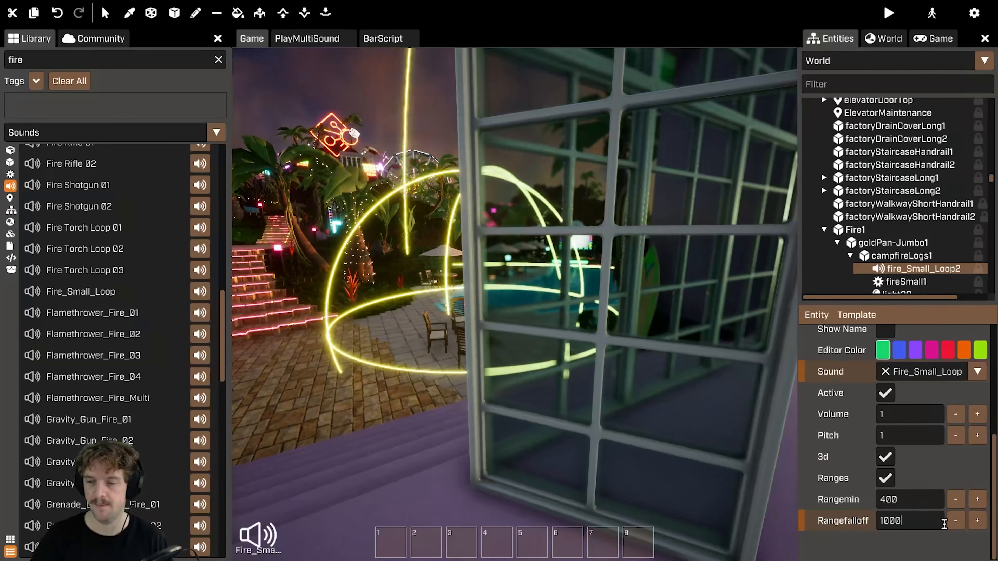
pyautogui.press('w')
pyautogui.moveTo(645, 338); pyautogui.dragTo(680, 320, button='right')
pyautogui.press('s')
pyautogui.press('w')
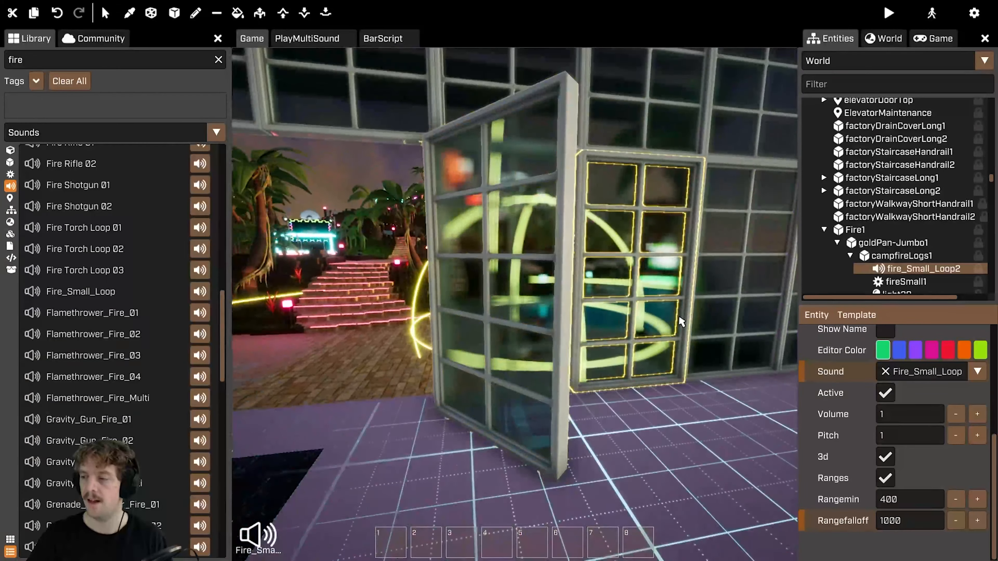
# Filter the world entities by "plane", select smallPropellerPlane1 and clear the filter.
pyautogui.press('Escape')
pyautogui.write('plane')
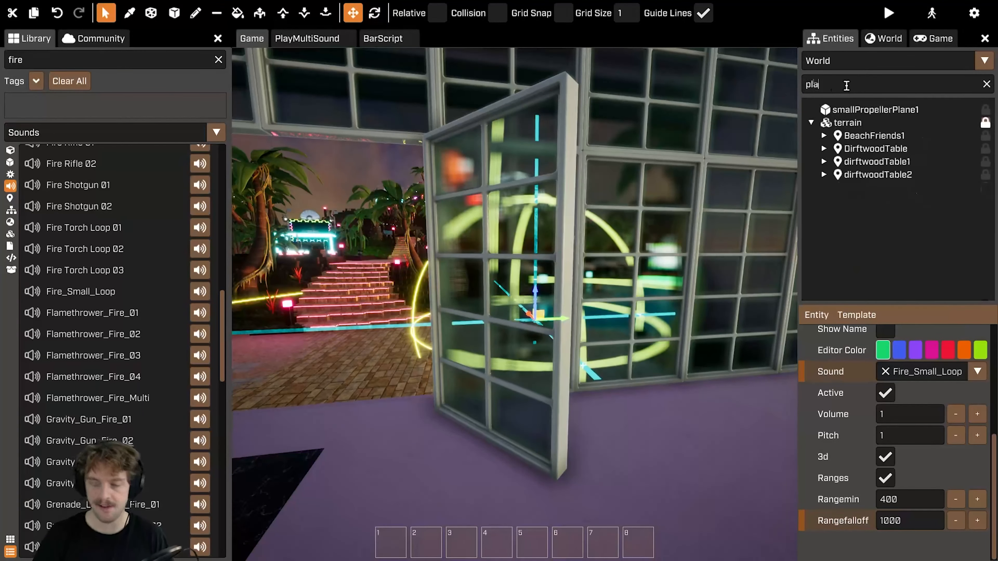
pyautogui.click(862, 109)
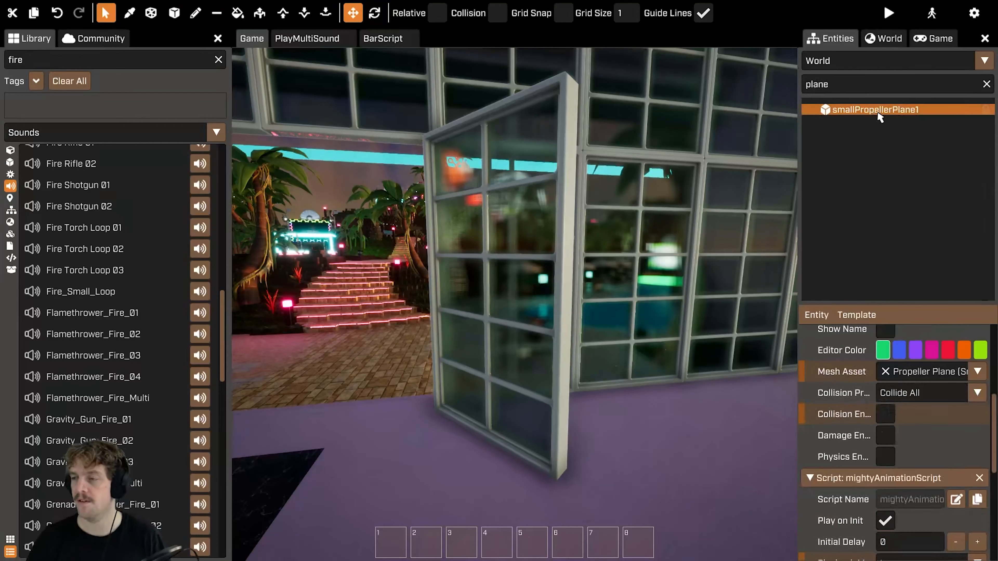
pyautogui.click(987, 83)
# Expand smallPropellerPlane1 in the entity hierarchy to examine the sound and locators attached to it.
pyautogui.press('w')
pyautogui.moveTo(515, 305); pyautogui.dragTo(589, 319, button='right')
pyautogui.scroll(-5, 952, 184)
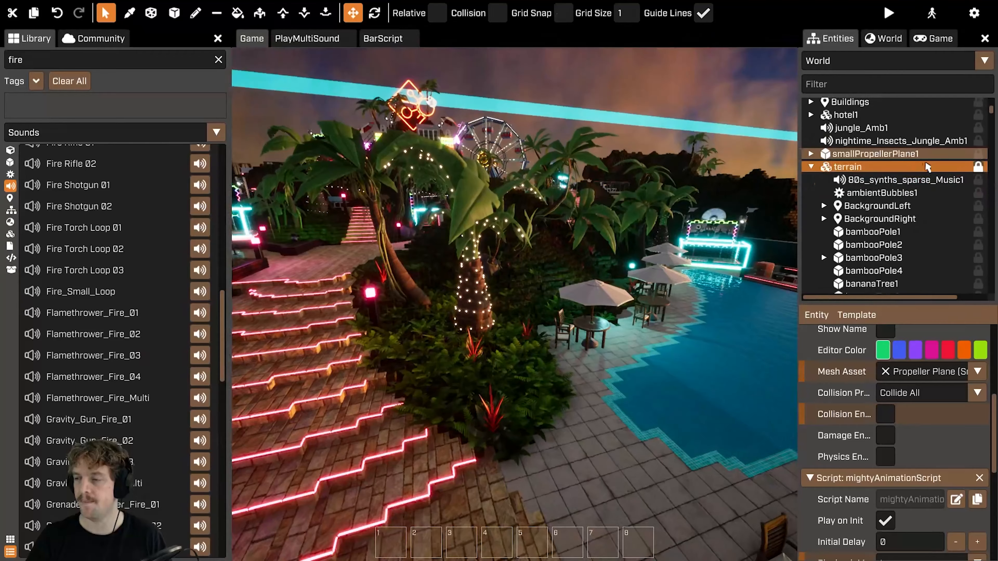
pyautogui.click(815, 156)
pyautogui.click(812, 154)
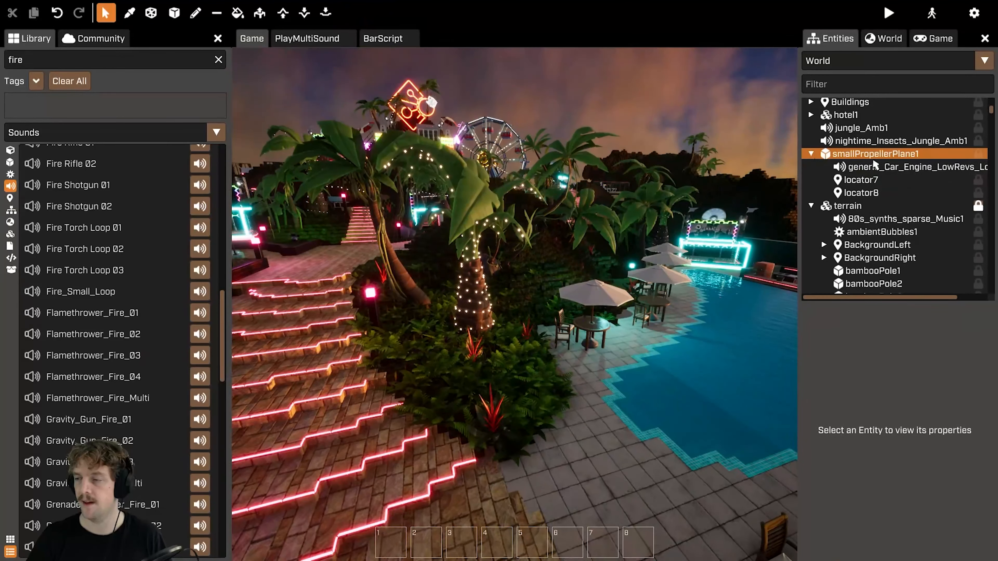